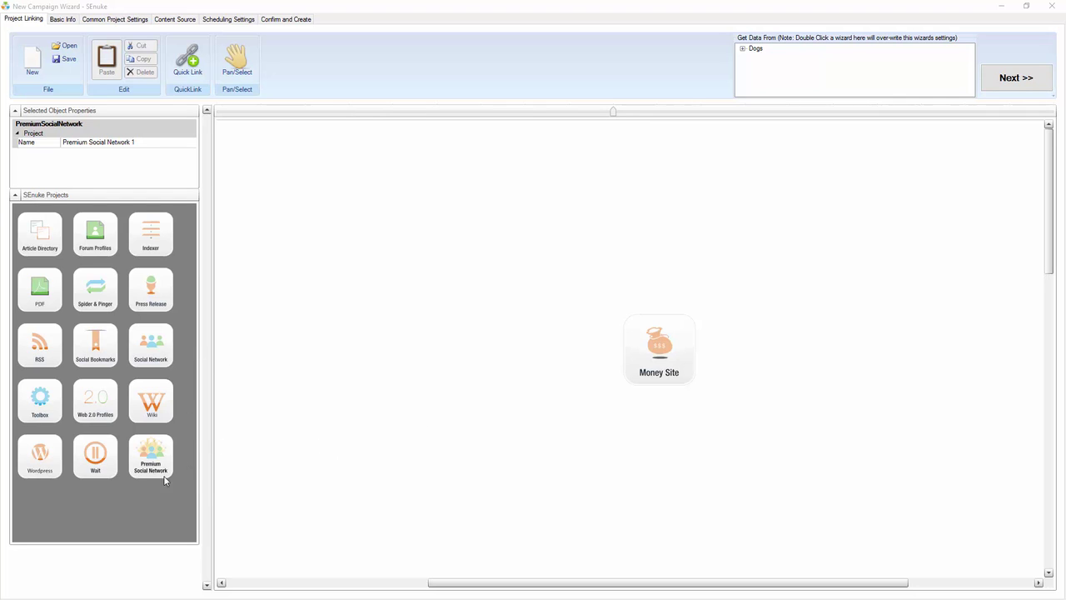
Add a Premium Social Network project beside the Money Site and a Social Network project above it on the canvas.
{"action": "left_click", "coordinate": [516, 350]}
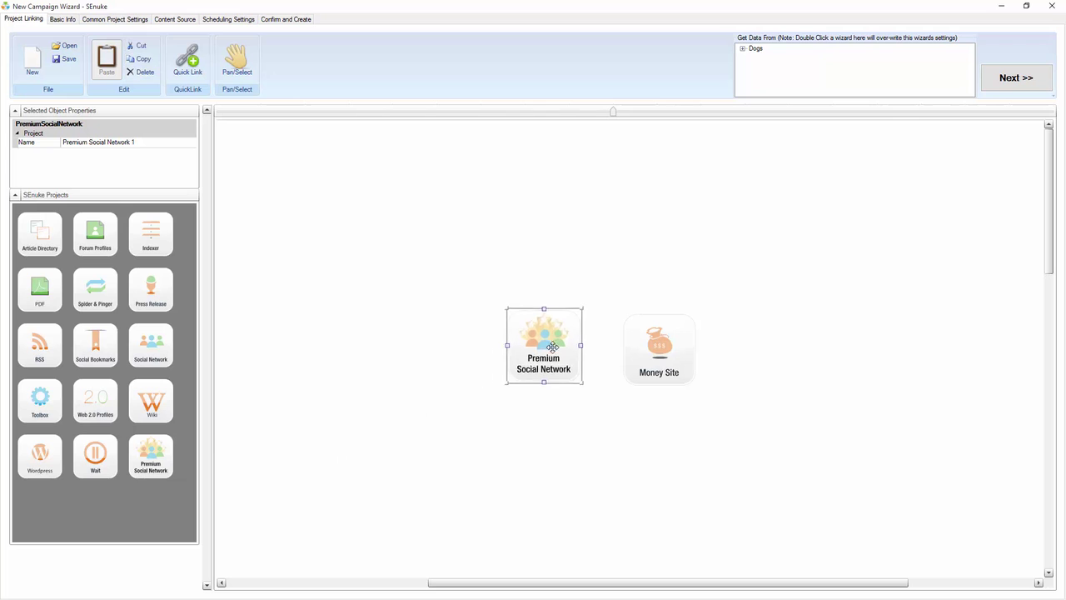
{"action": "left_click", "coordinate": [161, 355]}
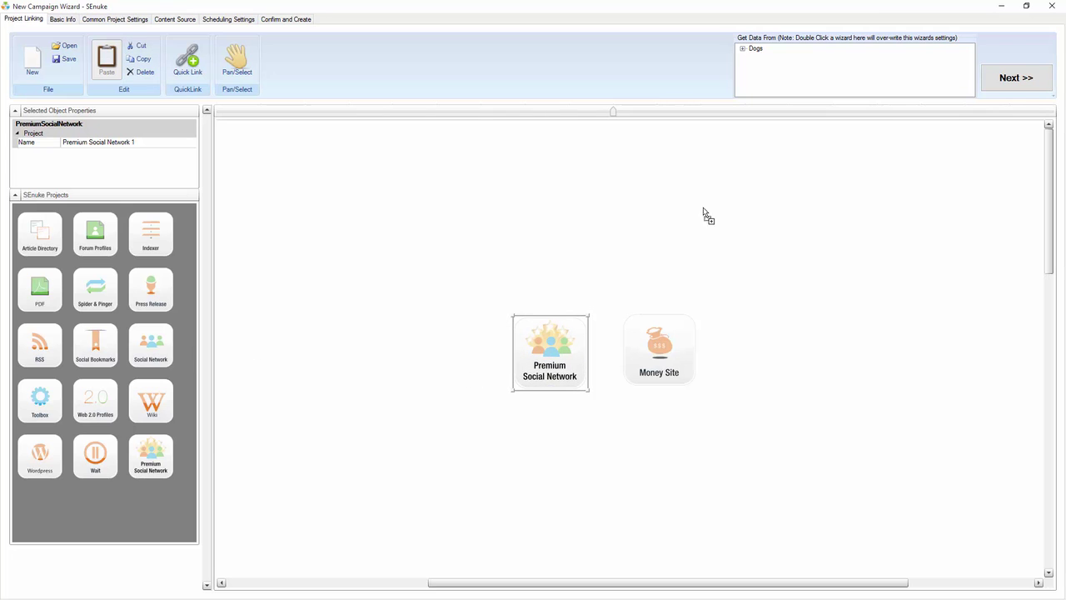
{"action": "left_click", "coordinate": [548, 258]}
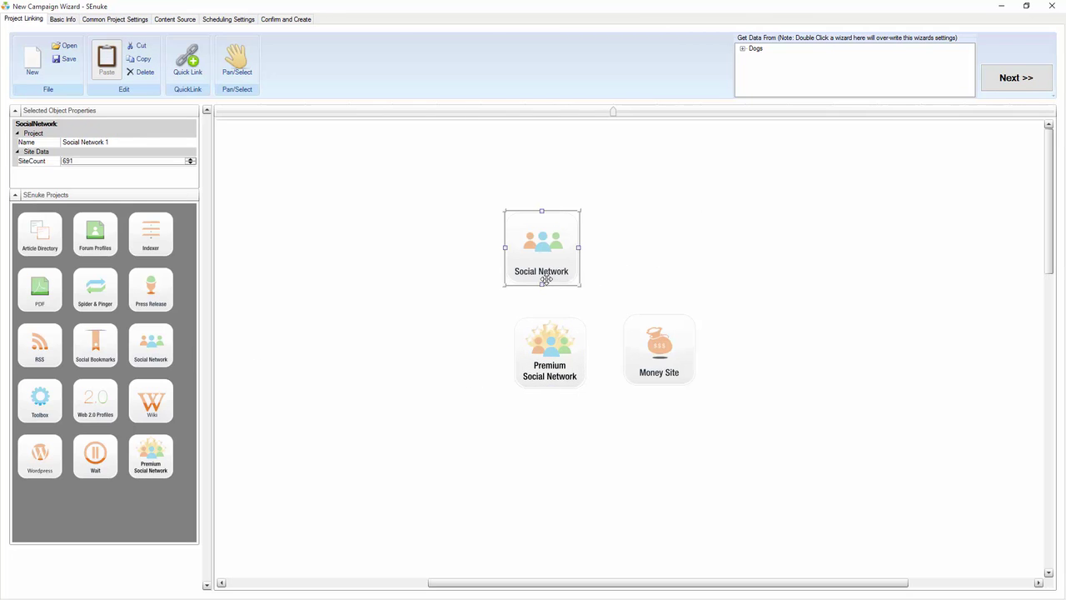
Link Social Network to Premium Social Network and that to Money Site, then align the three projects so the connectors run straight.
{"action": "left_click_drag", "start_coordinate": [542, 283], "coordinate": [549, 316]}
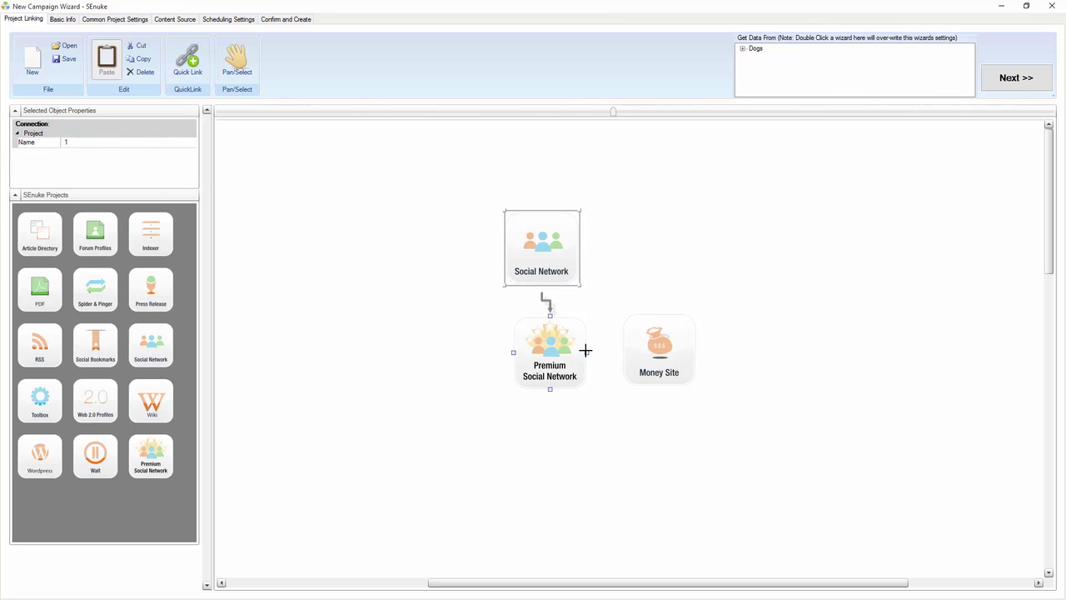
{"action": "left_click_drag", "start_coordinate": [586, 351], "coordinate": [638, 350]}
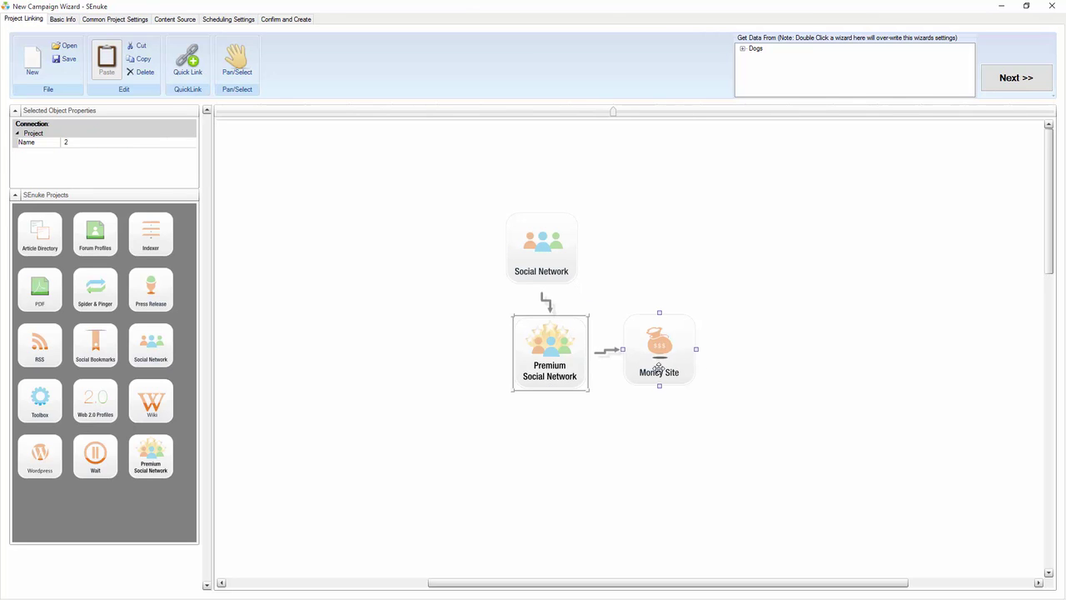
{"action": "left_click", "coordinate": [661, 371]}
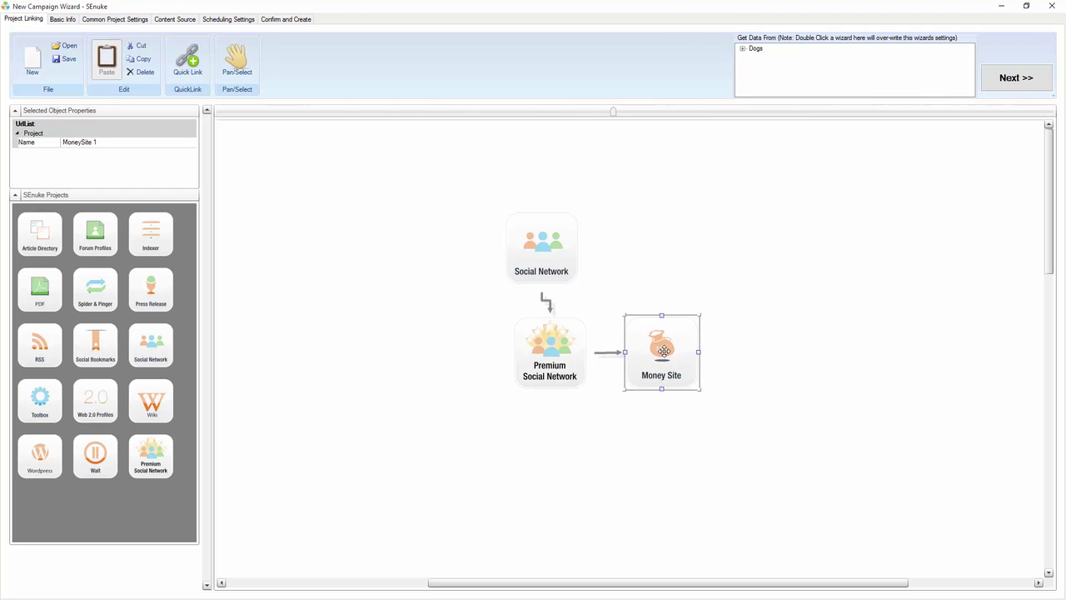
{"action": "left_click", "coordinate": [569, 349]}
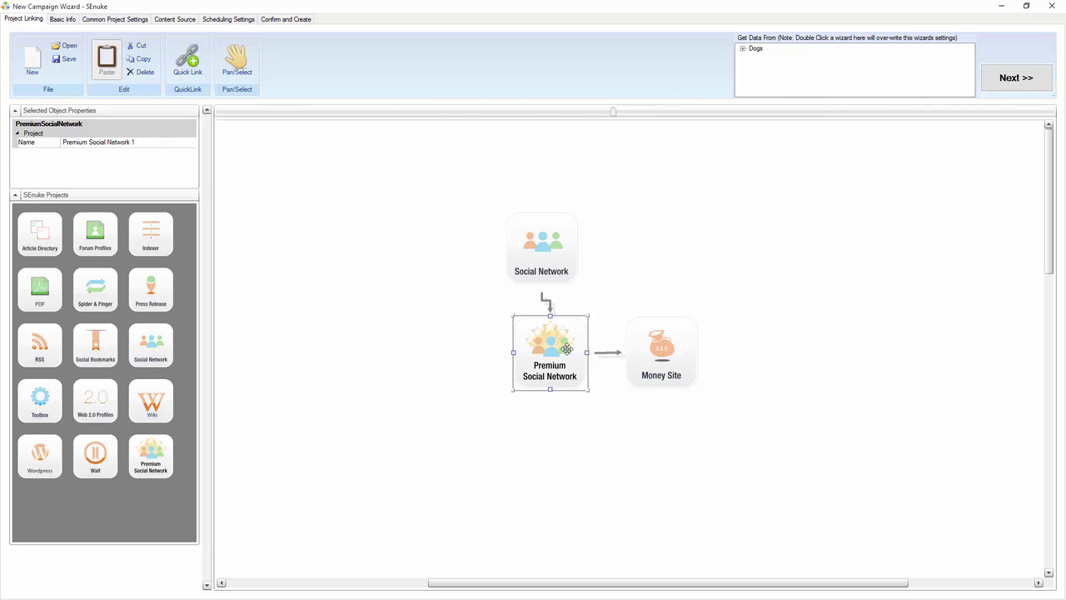
{"action": "left_click_drag", "start_coordinate": [552, 253], "coordinate": [559, 250]}
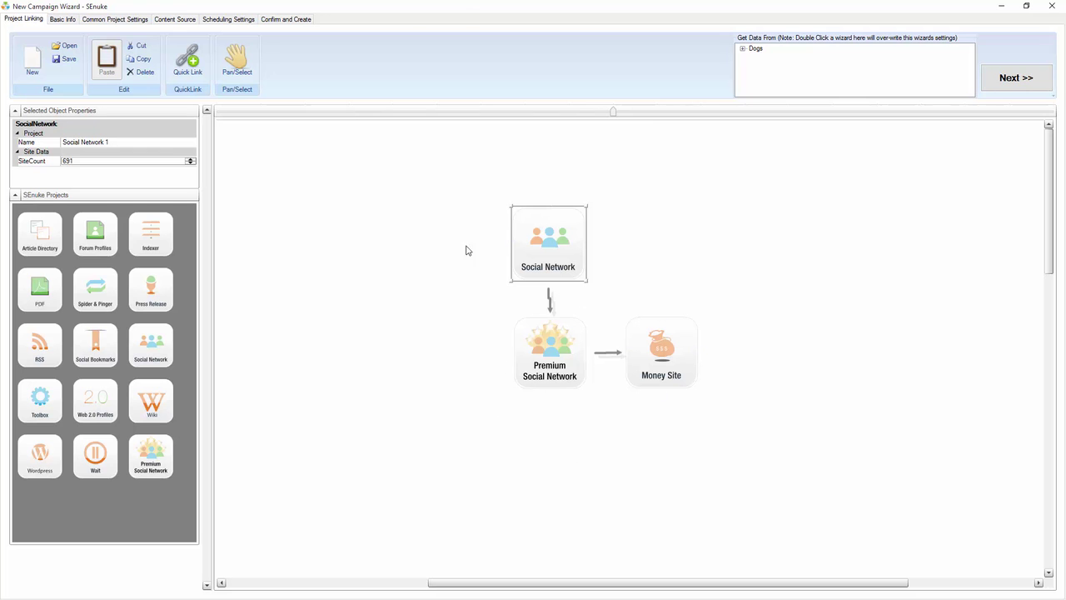
Open the template TNG - Social Skills WP.xml and show its whole project diagram.
{"action": "left_click", "coordinate": [65, 46]}
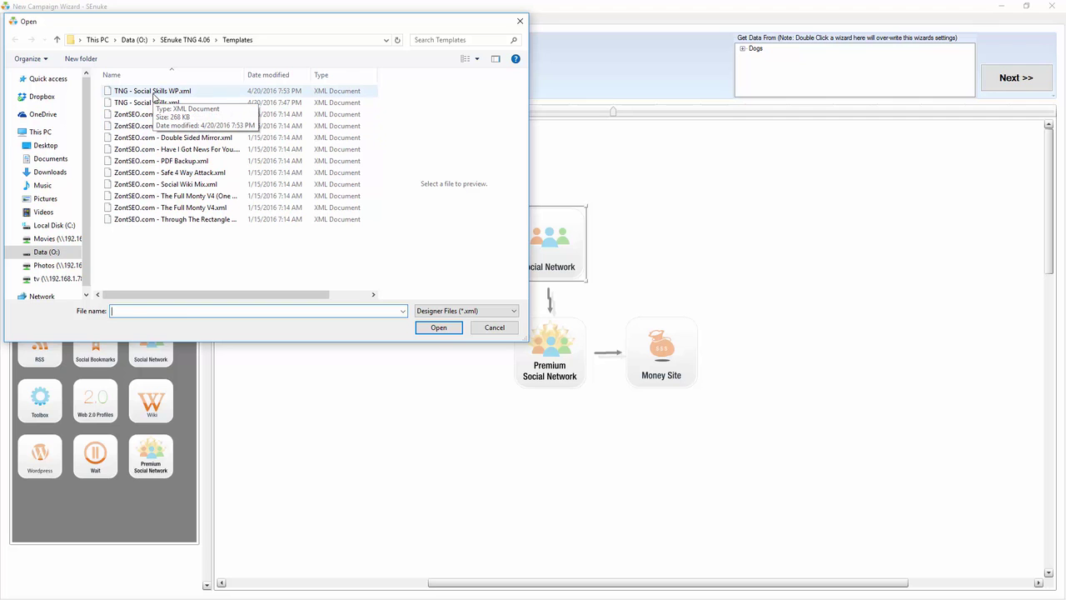
{"action": "left_click", "coordinate": [154, 96]}
{"action": "double_click", "coordinate": [154, 97]}
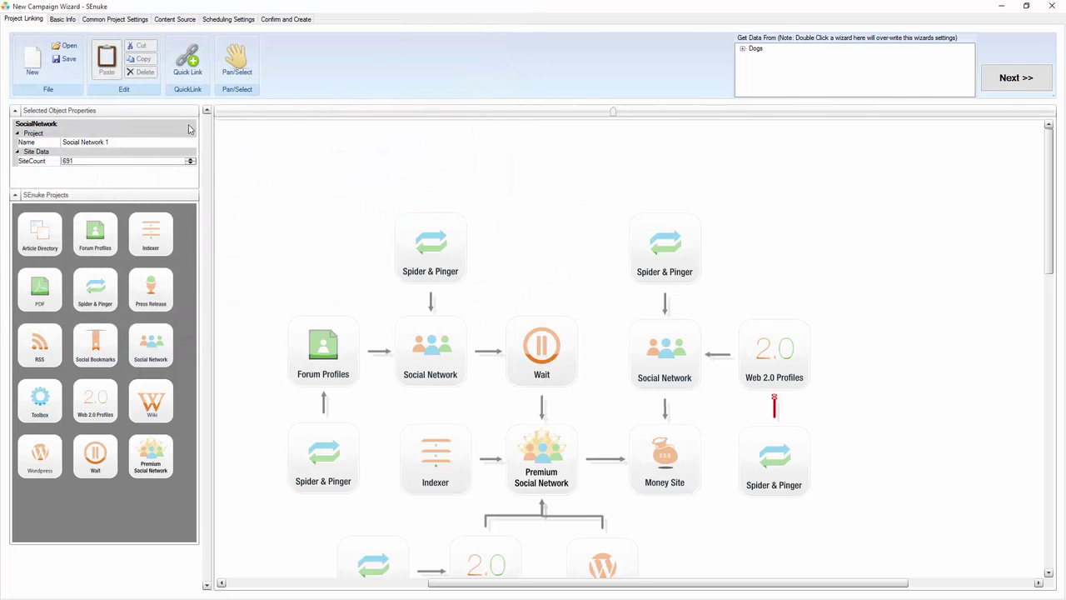
{"action": "left_click_drag", "start_coordinate": [614, 113], "coordinate": [538, 119]}
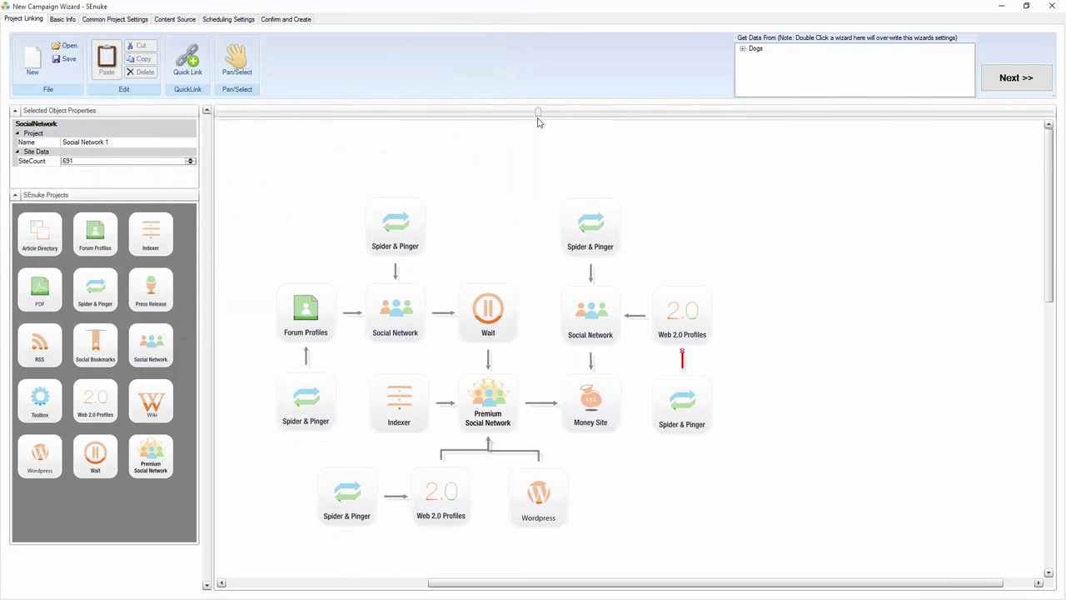
Examine the template's Money Site, Wordpress, Wait, Premium Social Network, Social Network and Spider & Pinger projects and their properties.
{"action": "left_click", "coordinate": [586, 408]}
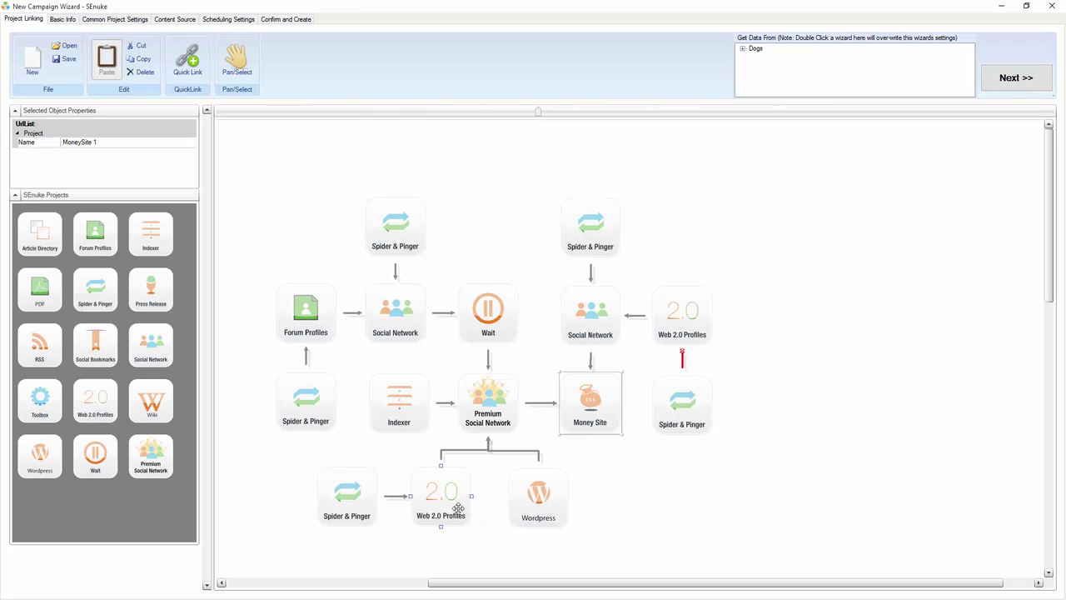
{"action": "left_click", "coordinate": [551, 497]}
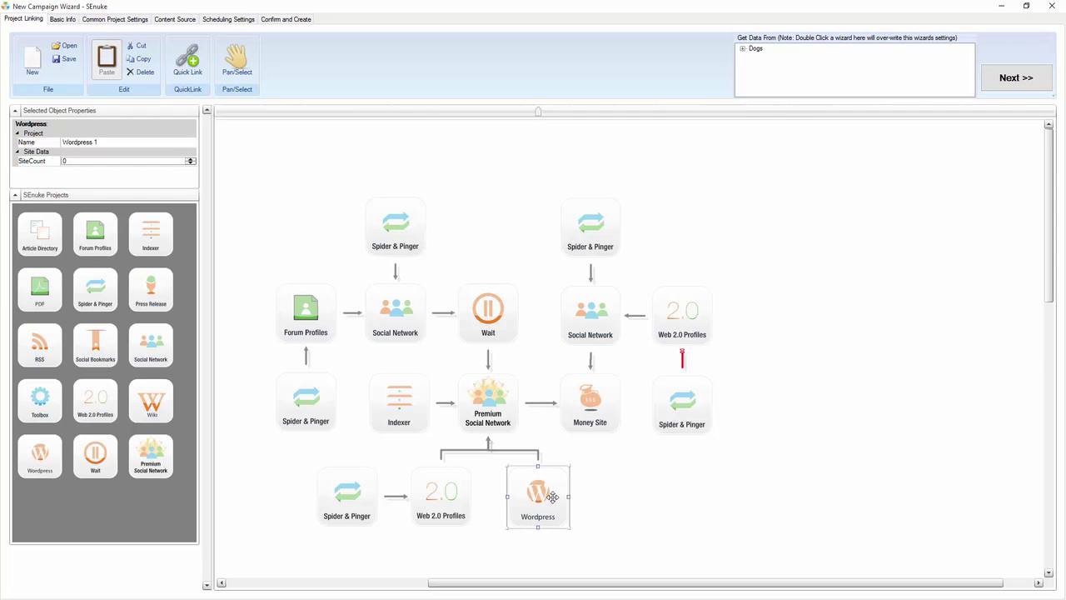
{"action": "left_click", "coordinate": [511, 302]}
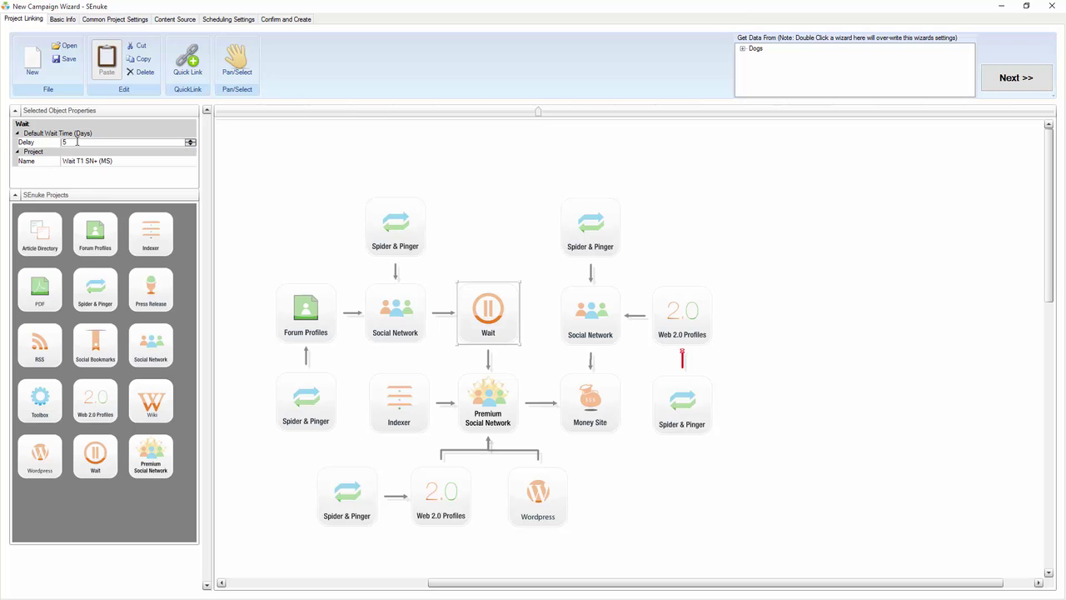
{"action": "left_click", "coordinate": [500, 400]}
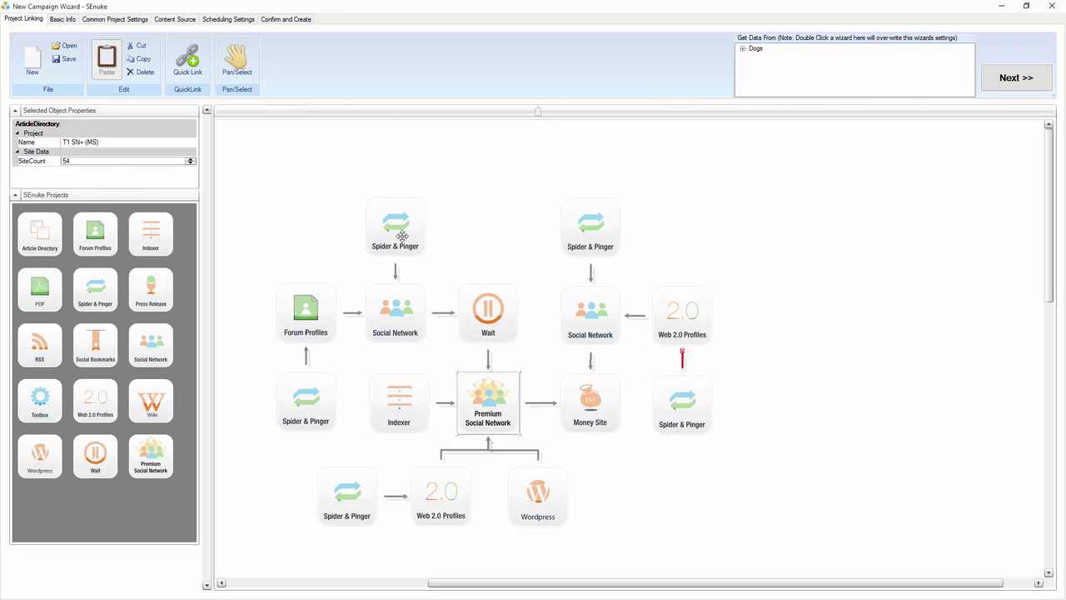
{"action": "left_click", "coordinate": [498, 320]}
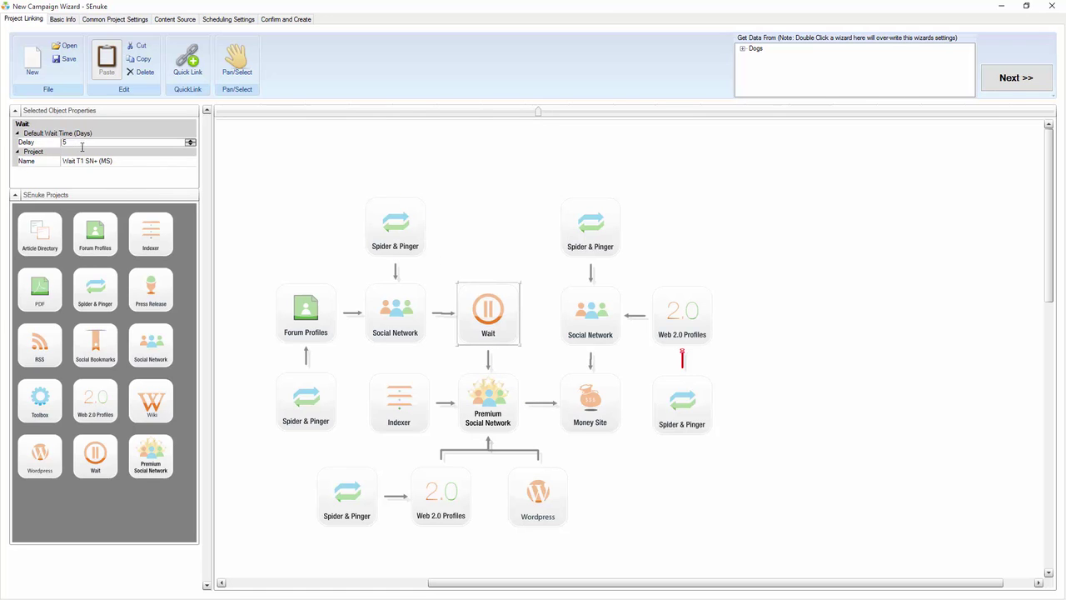
{"action": "left_click", "coordinate": [476, 307]}
{"action": "left_click", "coordinate": [421, 306]}
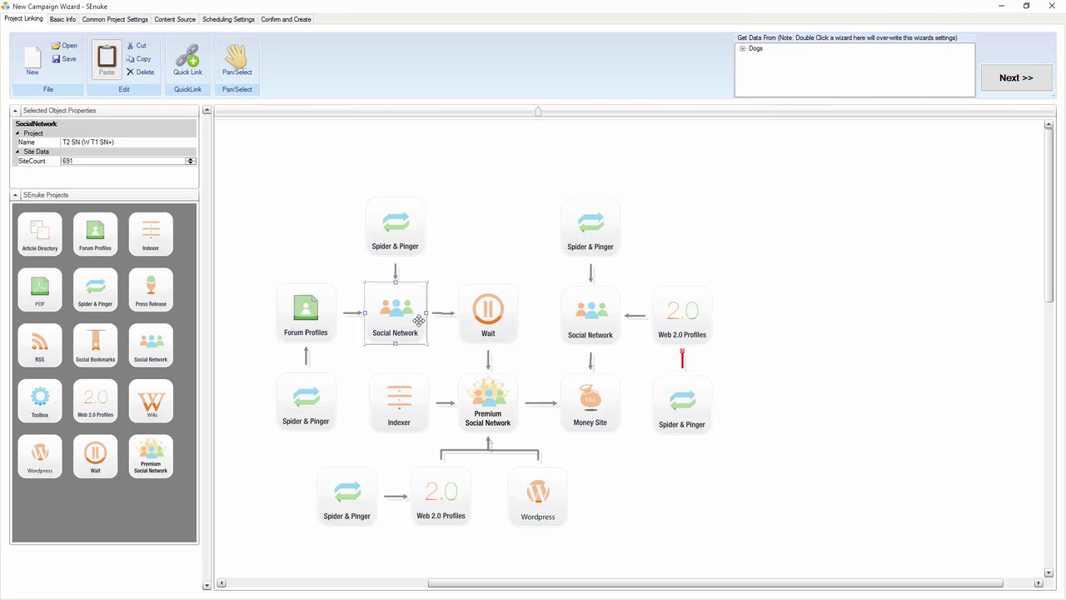
{"action": "left_click", "coordinate": [356, 511]}
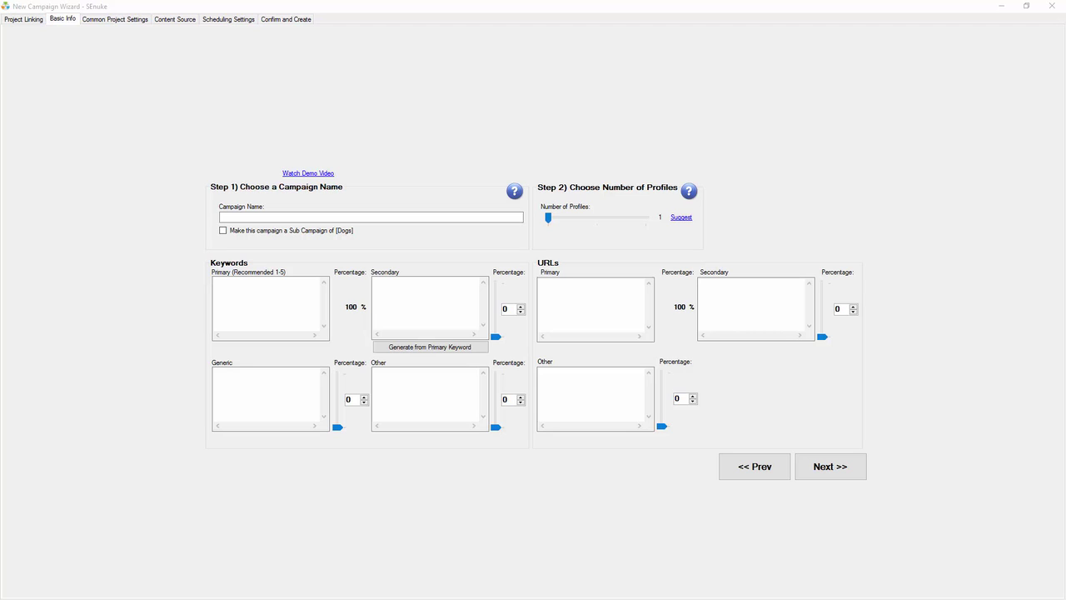
Name the campaign "Dog Training" in the basic info and go through the empty keyword fields.
{"action": "left_click", "coordinate": [313, 216]}
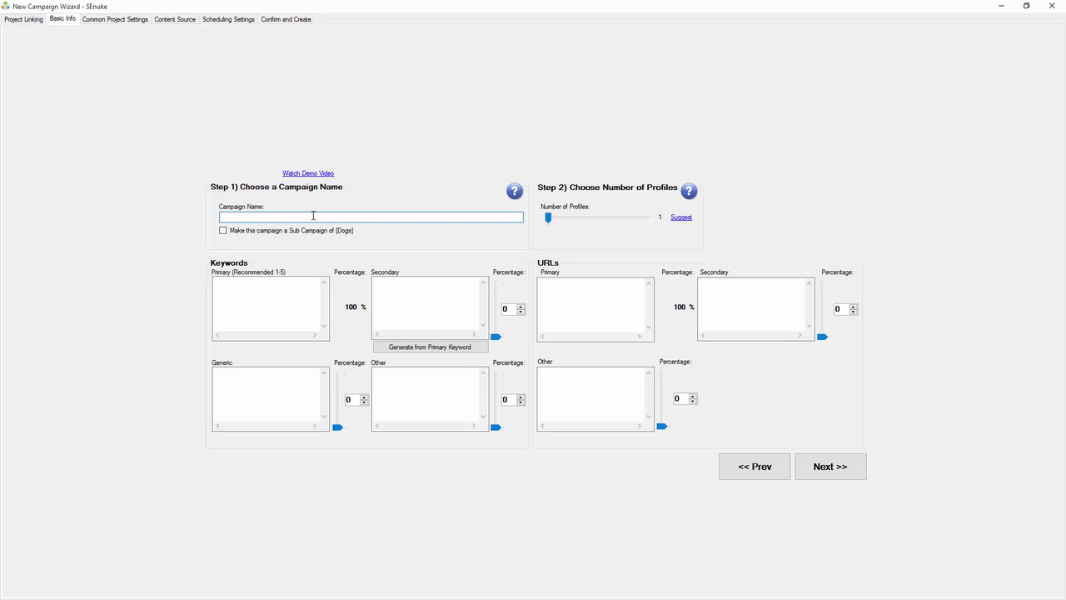
{"action": "type", "text": "Dog Training"}
{"action": "left_click", "coordinate": [259, 286]}
{"action": "left_click", "coordinate": [253, 311]}
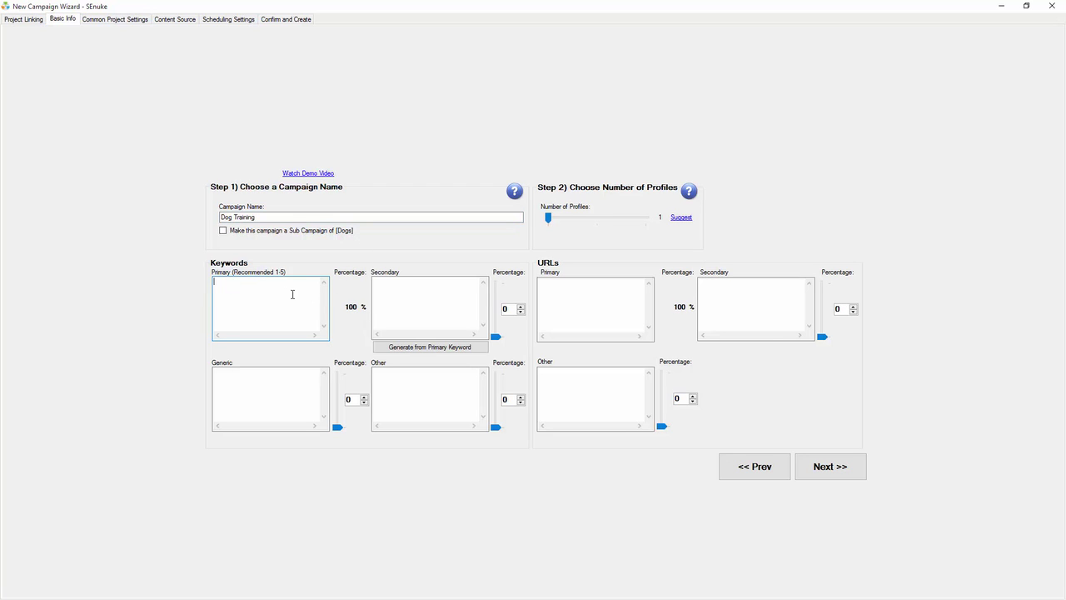
{"action": "left_click", "coordinate": [421, 295]}
{"action": "left_click", "coordinate": [246, 390]}
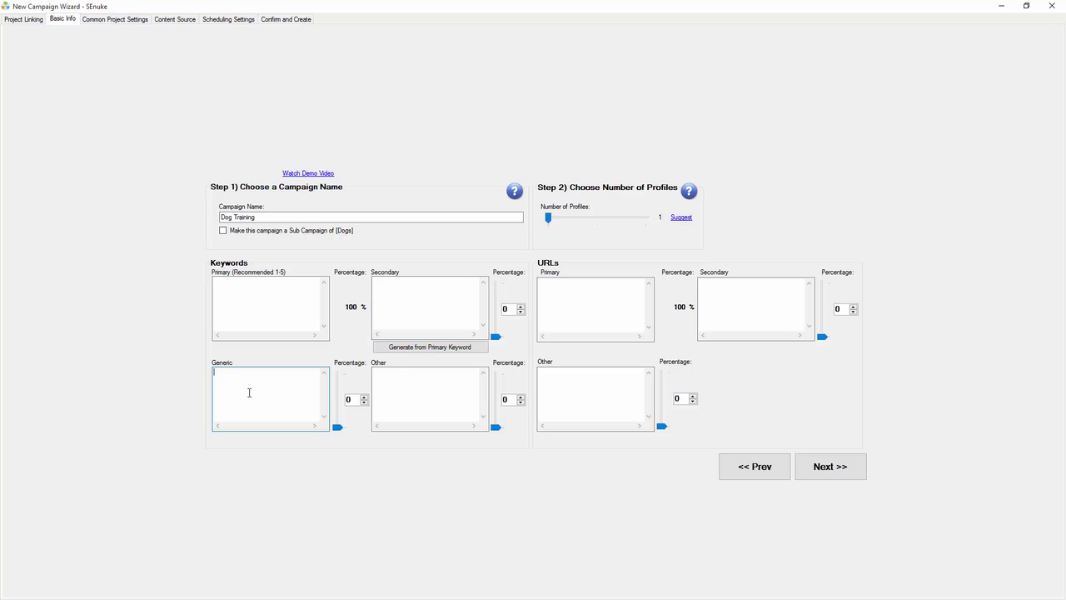
{"action": "left_click", "coordinate": [440, 383]}
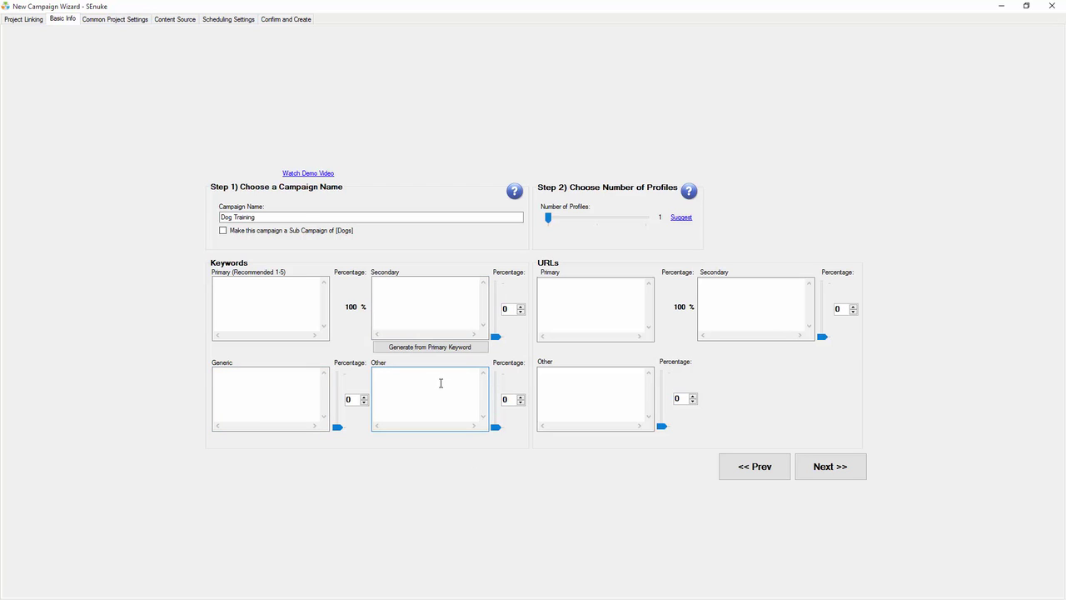
Enter "dog training" as the primary keyword and generate the secondary keywords from it.
{"action": "left_click", "coordinate": [280, 307]}
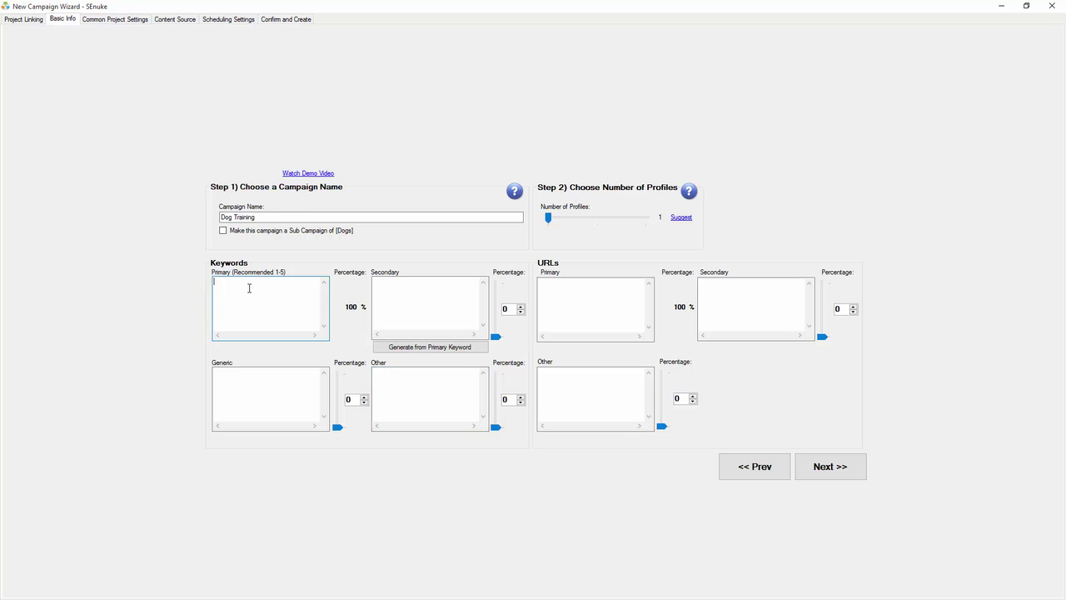
{"action": "type", "text": "dog training"}
{"action": "left_click", "coordinate": [379, 286]}
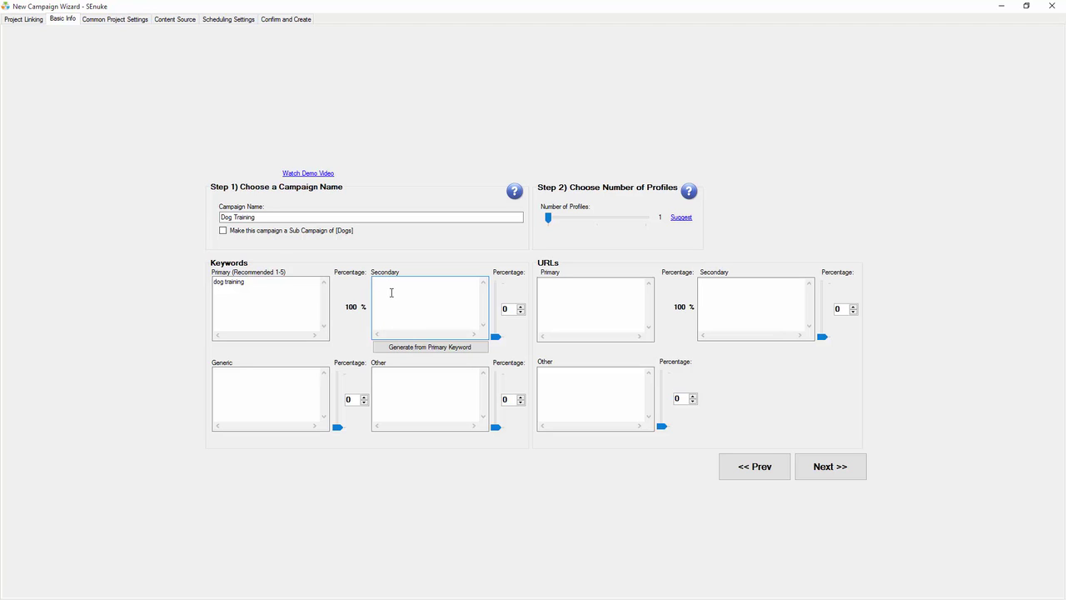
{"action": "left_click", "coordinate": [436, 348]}
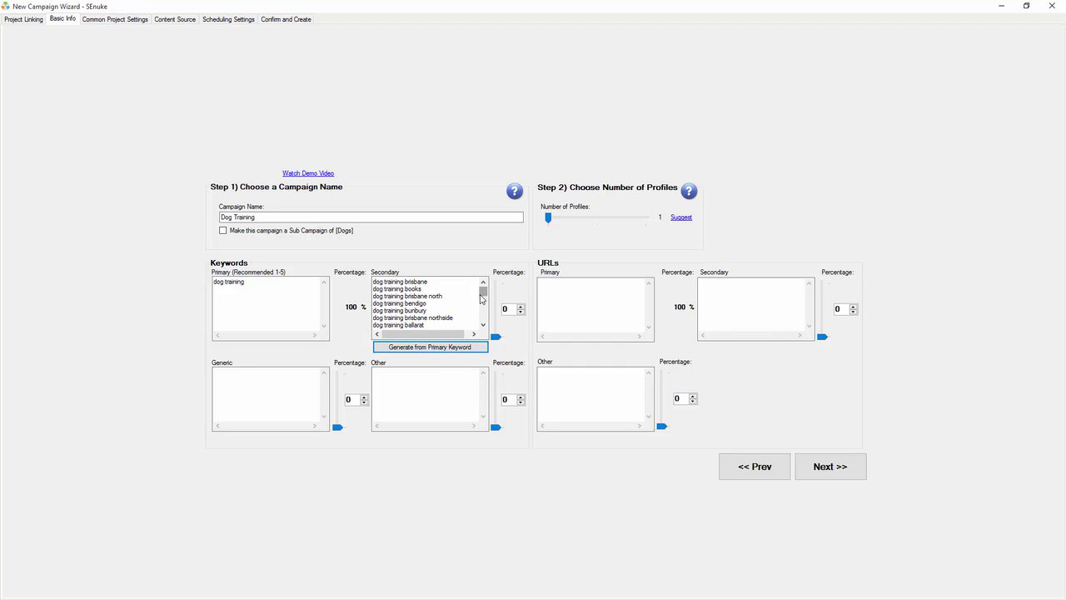
Review the generated list of secondary keywords.
{"action": "left_click_drag", "start_coordinate": [483, 292], "coordinate": [481, 312]}
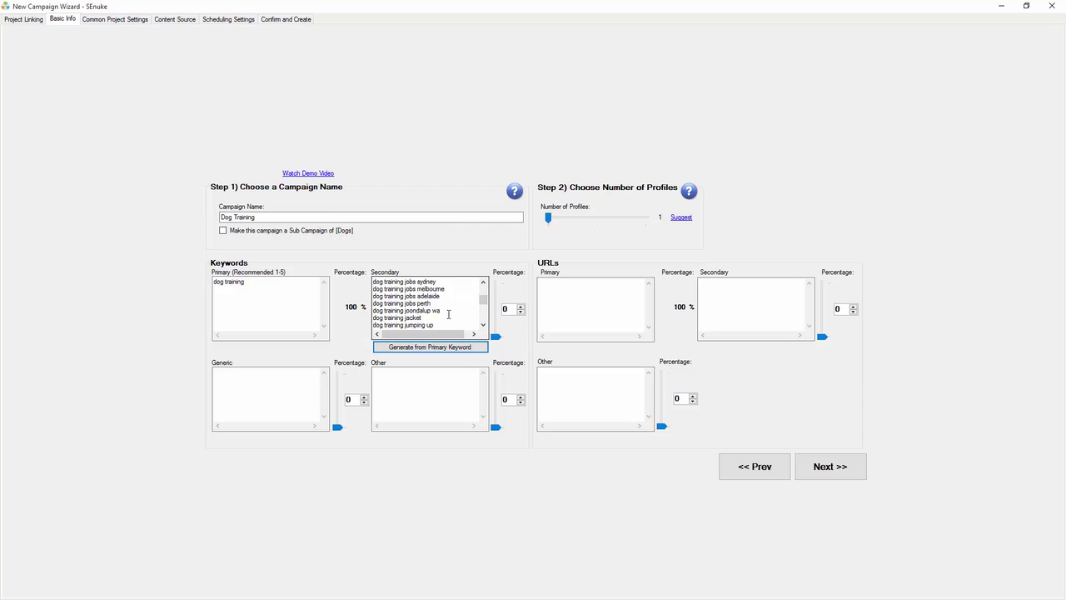
{"action": "scroll", "coordinate": [447, 312], "scroll_direction": "up", "scroll_amount": 2}
{"action": "scroll", "coordinate": [448, 314], "scroll_direction": "up", "scroll_amount": 3}
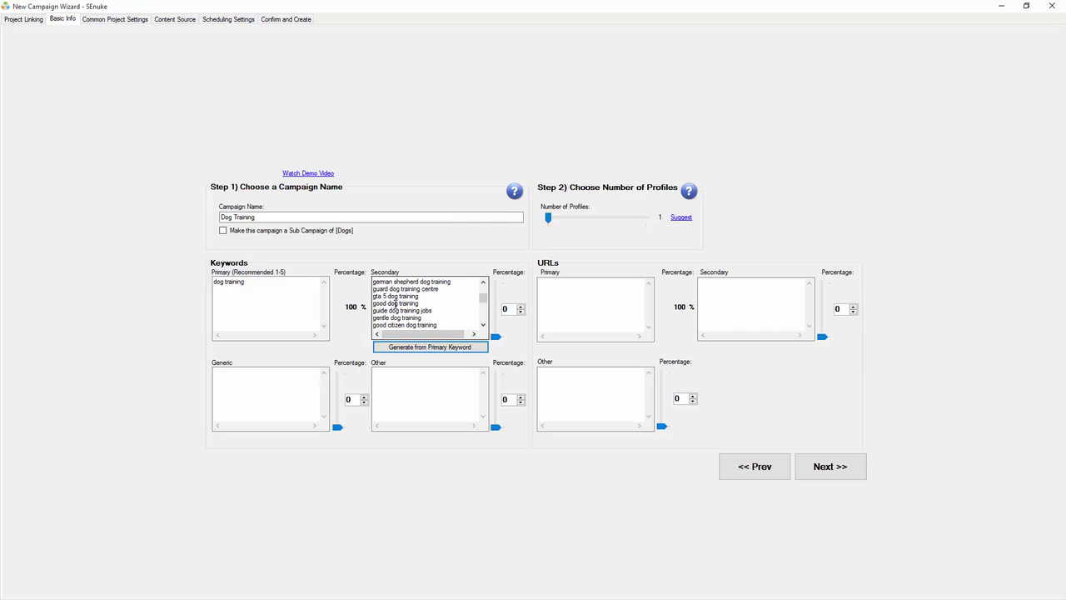
{"action": "scroll", "coordinate": [434, 307], "scroll_direction": "down", "scroll_amount": 1}
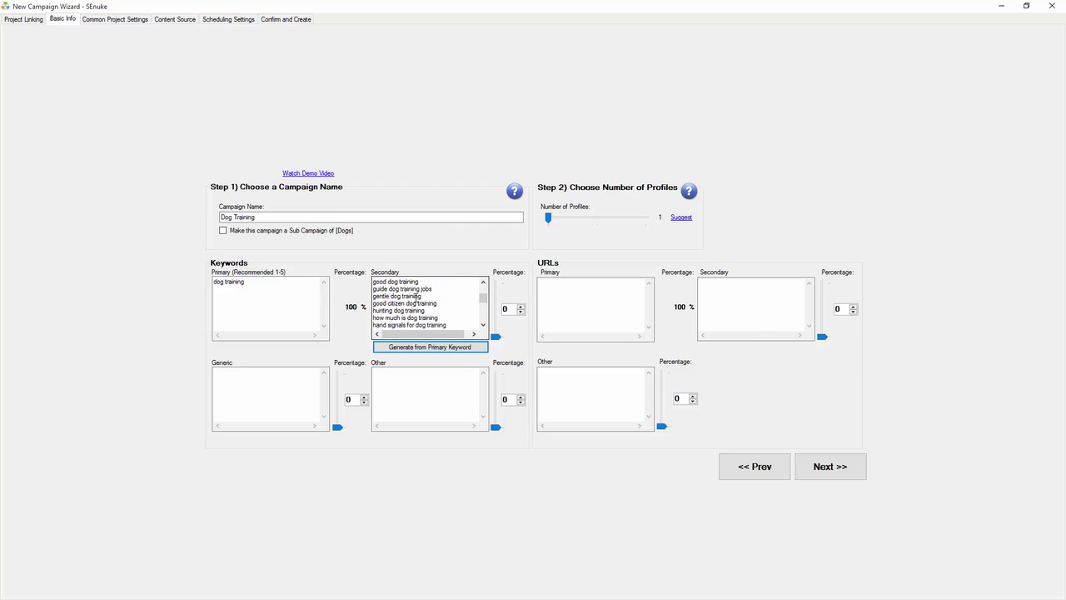
{"action": "scroll", "coordinate": [446, 301], "scroll_direction": "down", "scroll_amount": 1}
{"action": "scroll", "coordinate": [444, 300], "scroll_direction": "down", "scroll_amount": 7}
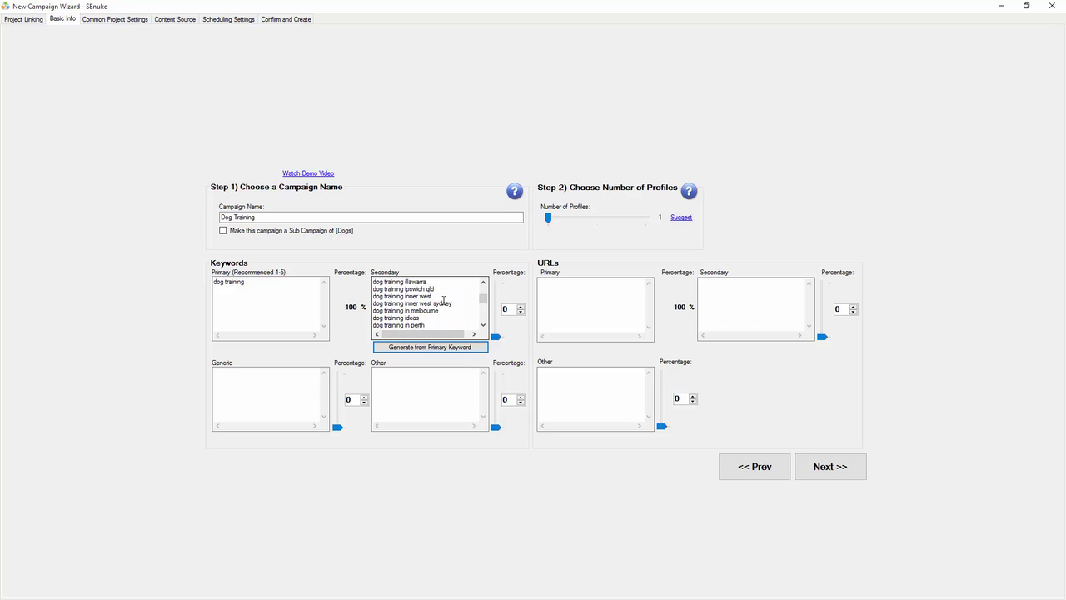
{"action": "scroll", "coordinate": [442, 300], "scroll_direction": "down", "scroll_amount": 6}
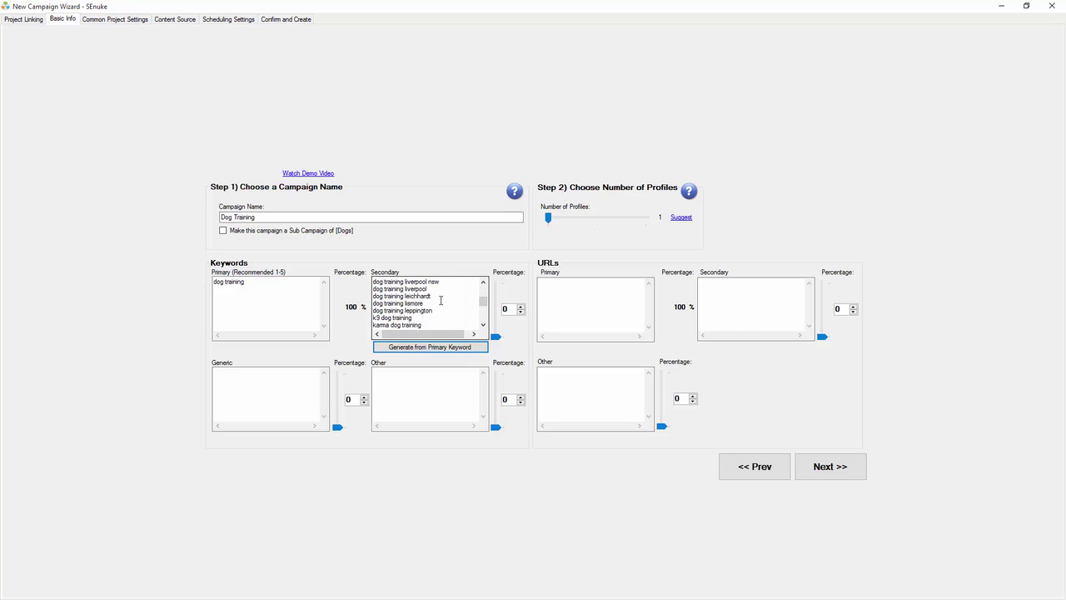
{"action": "scroll", "coordinate": [441, 301], "scroll_direction": "down", "scroll_amount": 2}
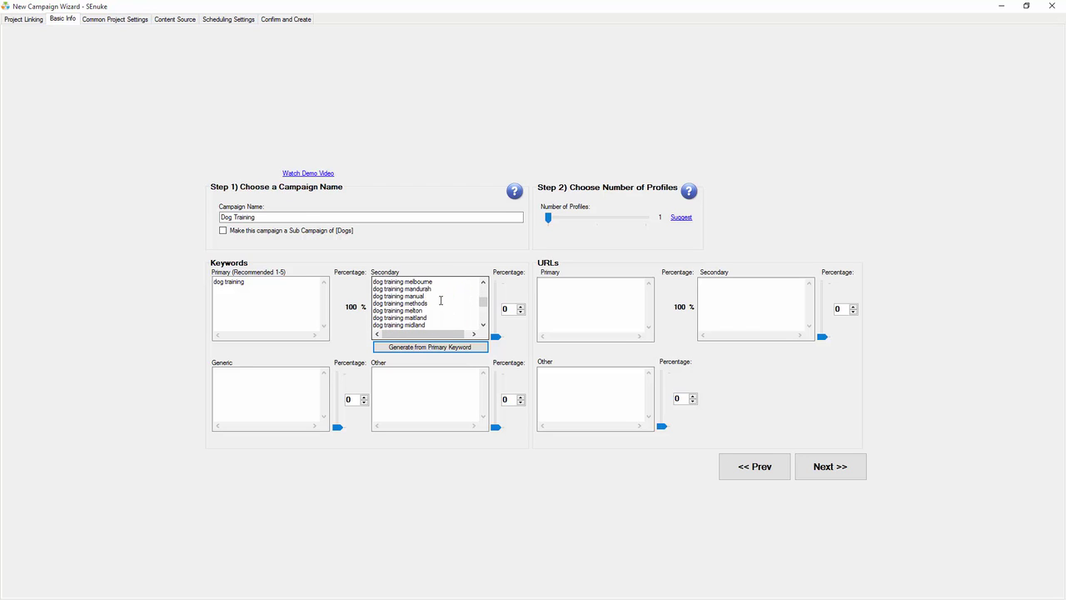
{"action": "scroll", "coordinate": [439, 301], "scroll_direction": "down", "scroll_amount": 2}
{"action": "scroll", "coordinate": [440, 301], "scroll_direction": "down", "scroll_amount": 5}
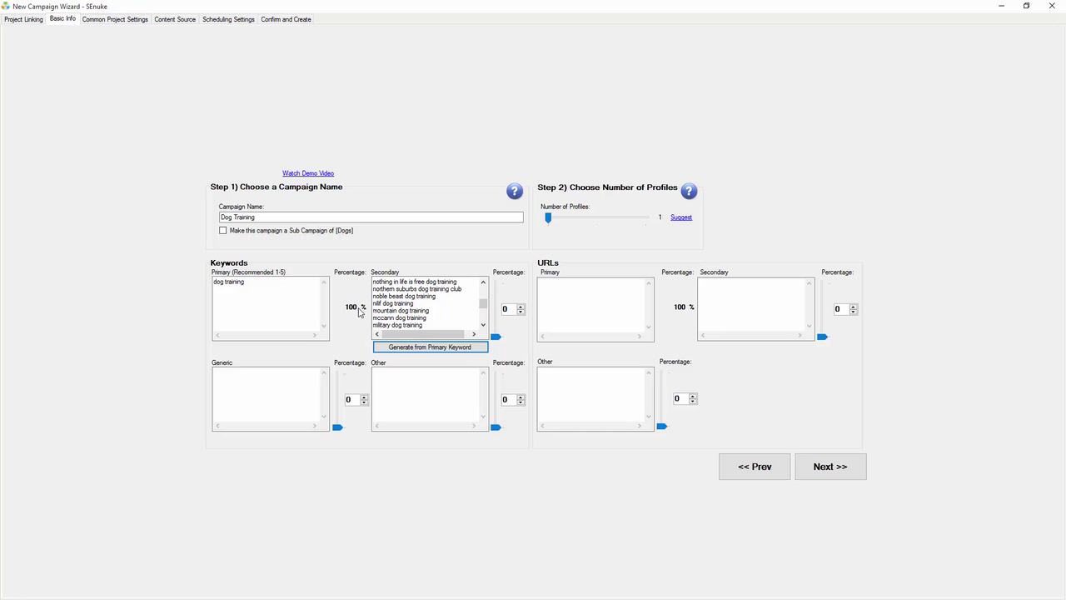
{"action": "scroll", "coordinate": [398, 311], "scroll_direction": "down", "scroll_amount": 5}
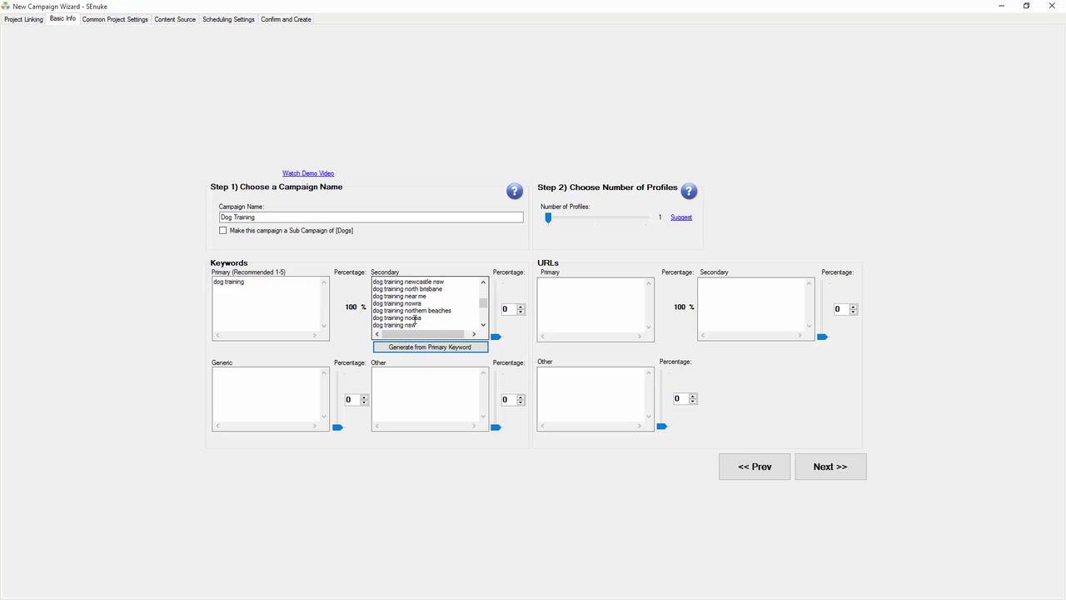
Set the secondary keywords' percentage to 40.
{"action": "left_click_drag", "start_coordinate": [495, 335], "coordinate": [501, 313]}
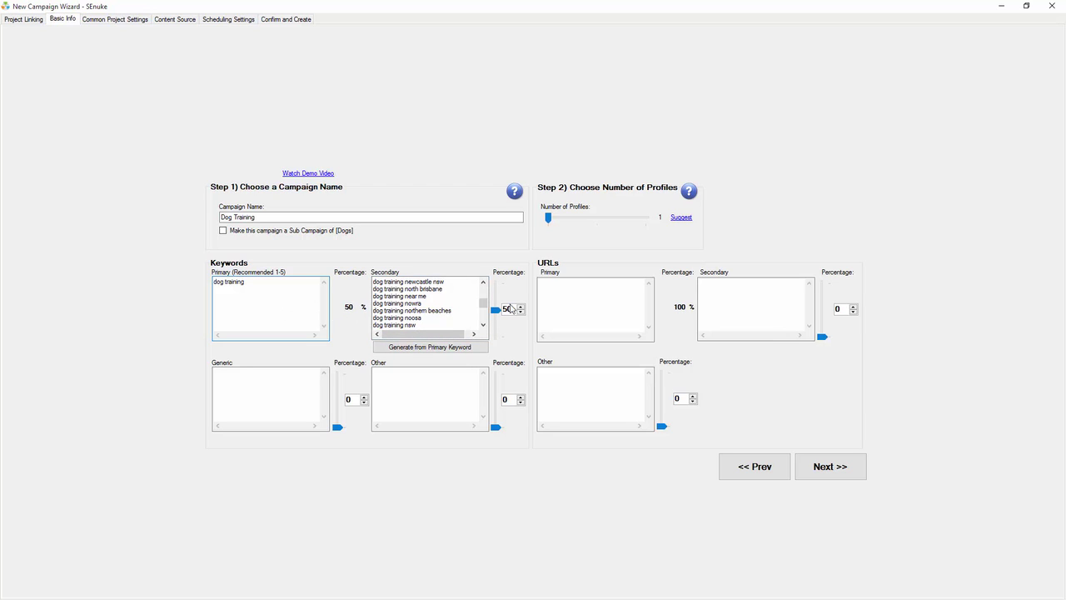
{"action": "double_click", "coordinate": [510, 308]}
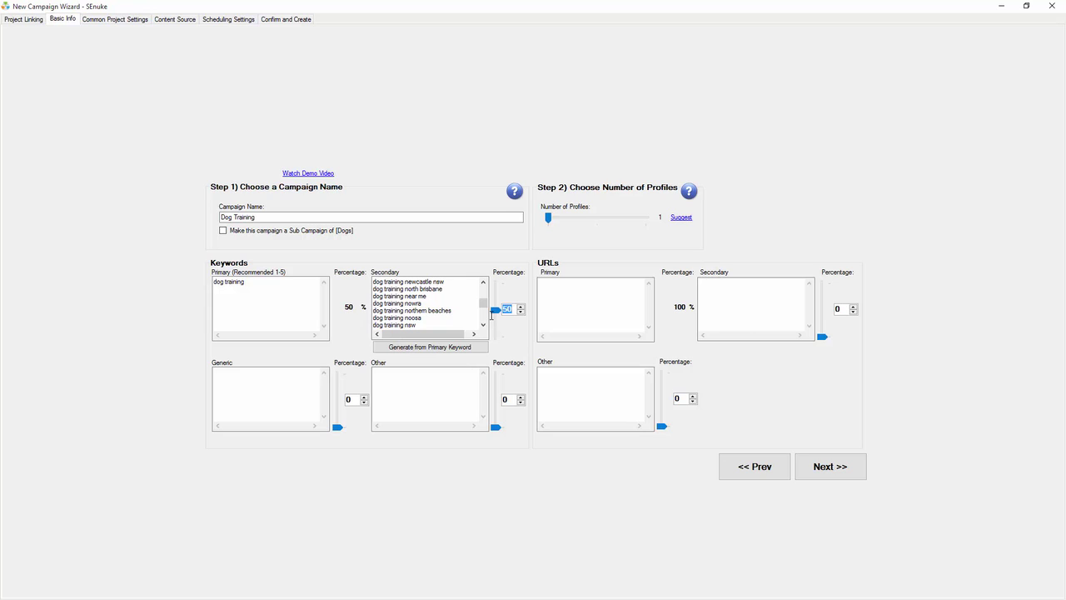
{"action": "type", "text": "40"}
{"action": "left_click", "coordinate": [580, 293]}
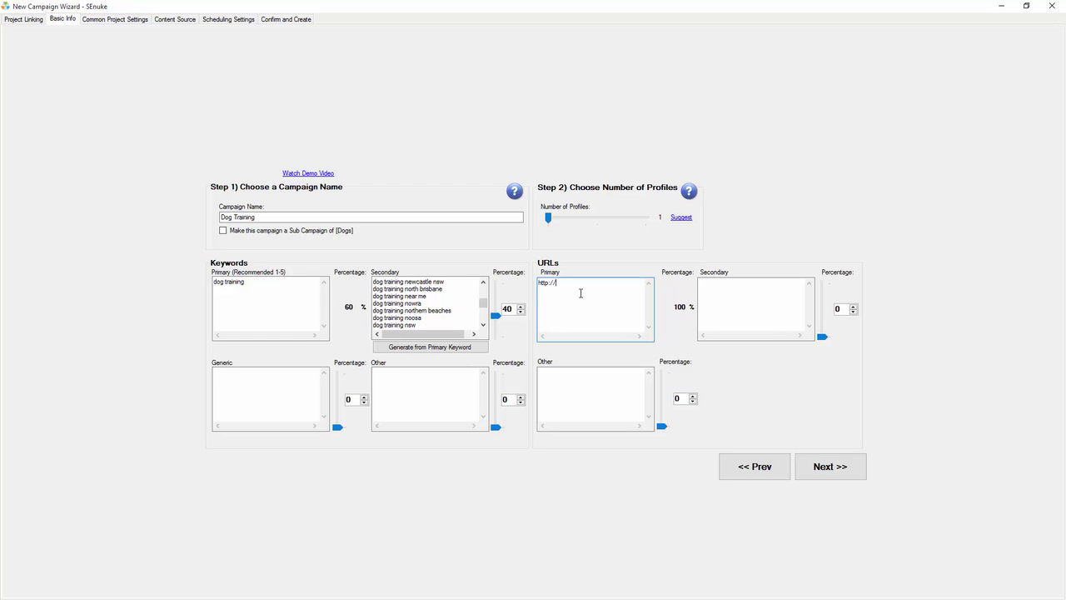
{"action": "type", "text": "http://www.dogs"}
{"action": "mouse_move", "coordinate": [598, 286]}
{"action": "left_mouse_down"}
{"action": "mouse_move", "coordinate": [535, 286]}
{"action": "mouse_move", "coordinate": [605, 291]}
{"action": "left_mouse_up"}
{"action": "left_click", "coordinate": [738, 287]}
{"action": "left_click", "coordinate": [600, 285]}
{"action": "left_click_drag", "start_coordinate": [600, 286], "coordinate": [535, 286]}
{"action": "key", "text": "ctrl+c"}
{"action": "left_click", "coordinate": [731, 307]}
{"action": "key", "text": "ctrl+v"}
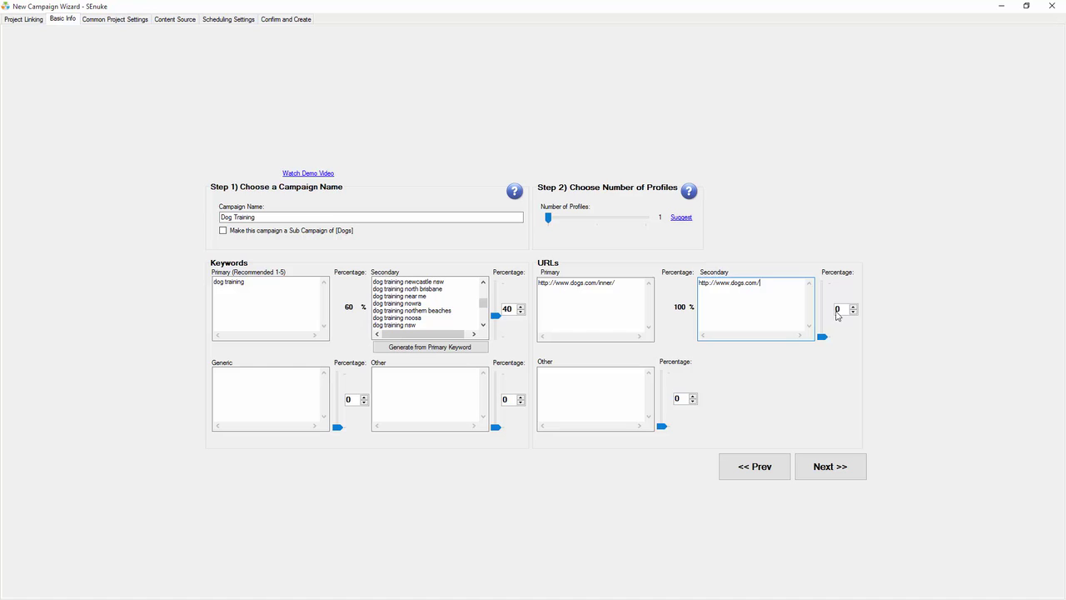
Set the secondary URL's percentage to 20 and accept the suggested number of profiles, 1.
{"action": "left_click_drag", "start_coordinate": [822, 336], "coordinate": [821, 326]}
{"action": "left_click", "coordinate": [779, 304]}
{"action": "left_click", "coordinate": [630, 291]}
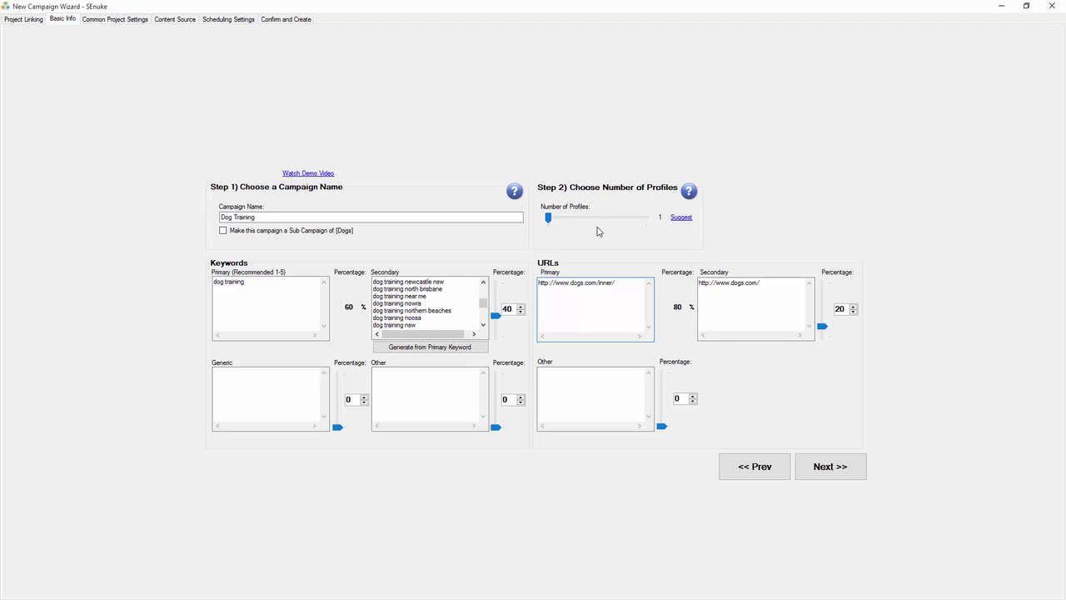
{"action": "left_click", "coordinate": [680, 219]}
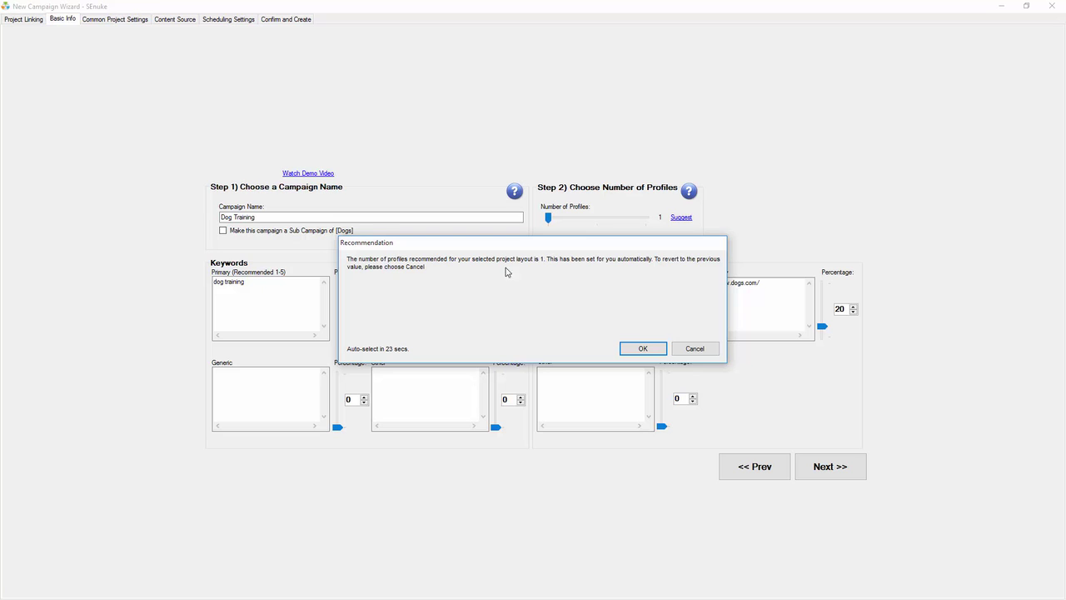
{"action": "left_click", "coordinate": [648, 350]}
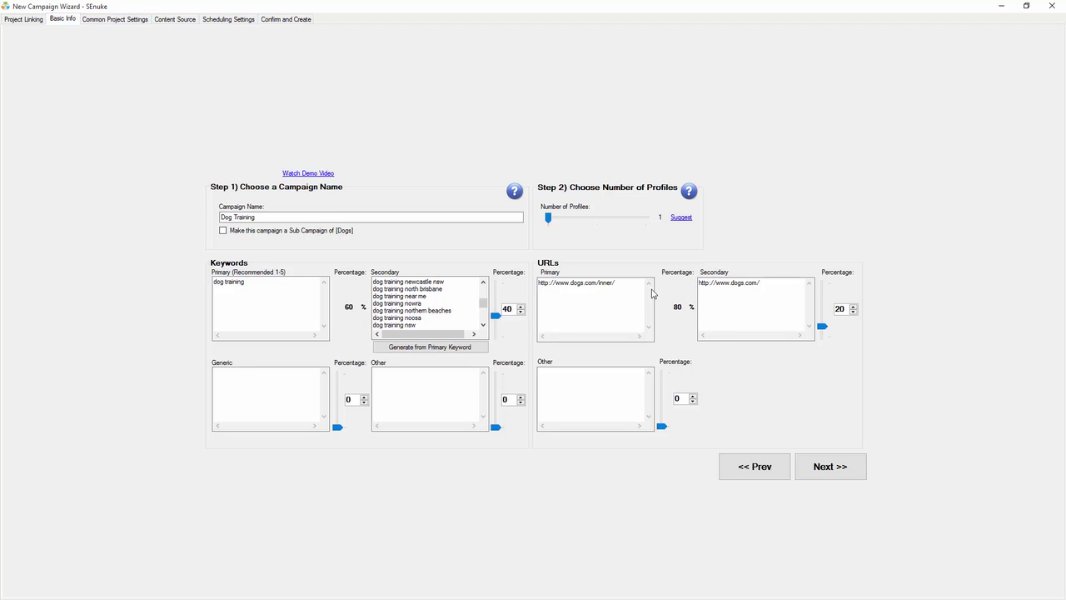
In the common project settings, generate the tags from the primary keyword and fill the user profile with auto-generated details and company "Dog Inc".
{"action": "left_click", "coordinate": [845, 473]}
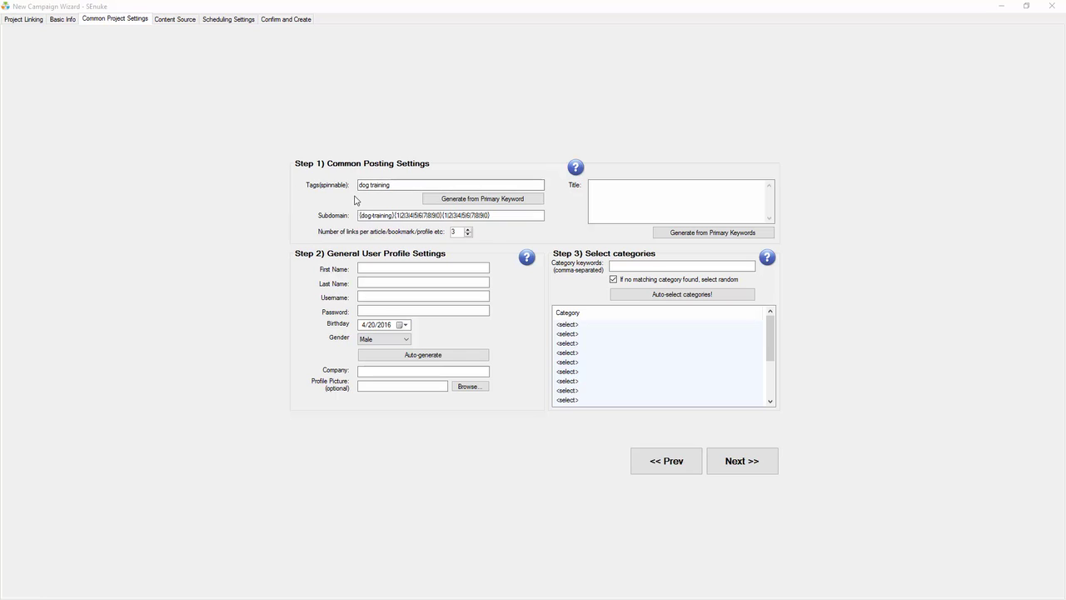
{"action": "left_click", "coordinate": [452, 201]}
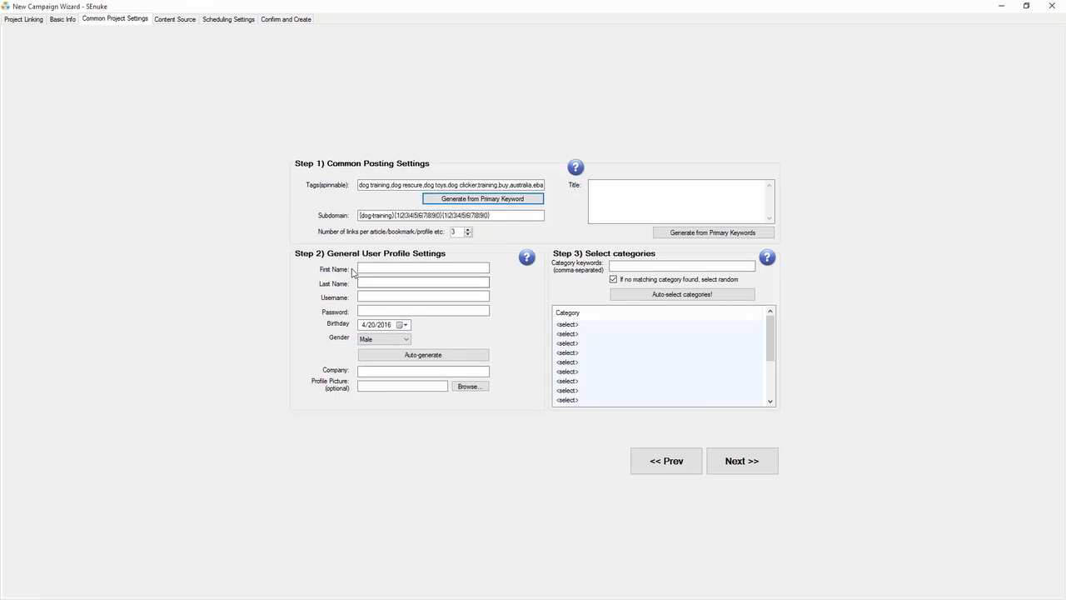
{"action": "left_click", "coordinate": [406, 357]}
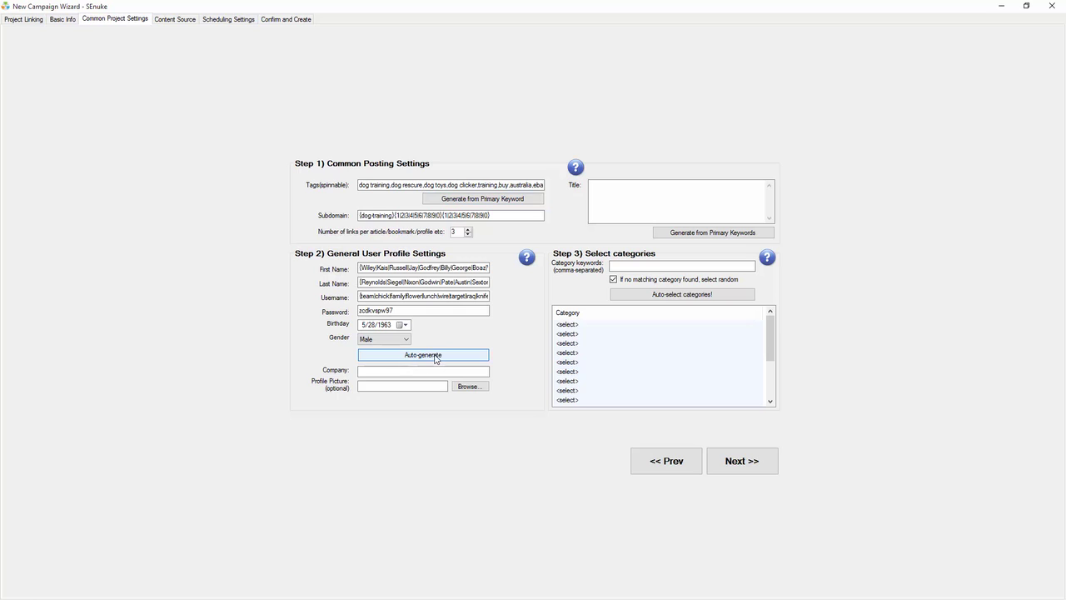
{"action": "left_click", "coordinate": [434, 359]}
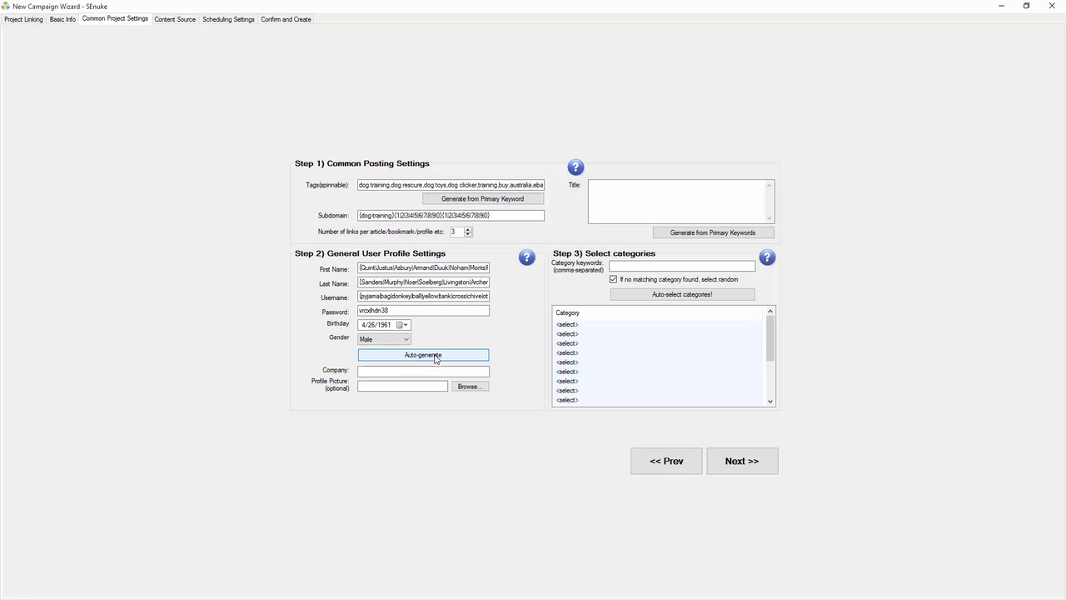
{"action": "left_click", "coordinate": [434, 358]}
{"action": "left_click", "coordinate": [435, 358]}
{"action": "left_click", "coordinate": [435, 358]}
{"action": "left_click", "coordinate": [435, 358]}
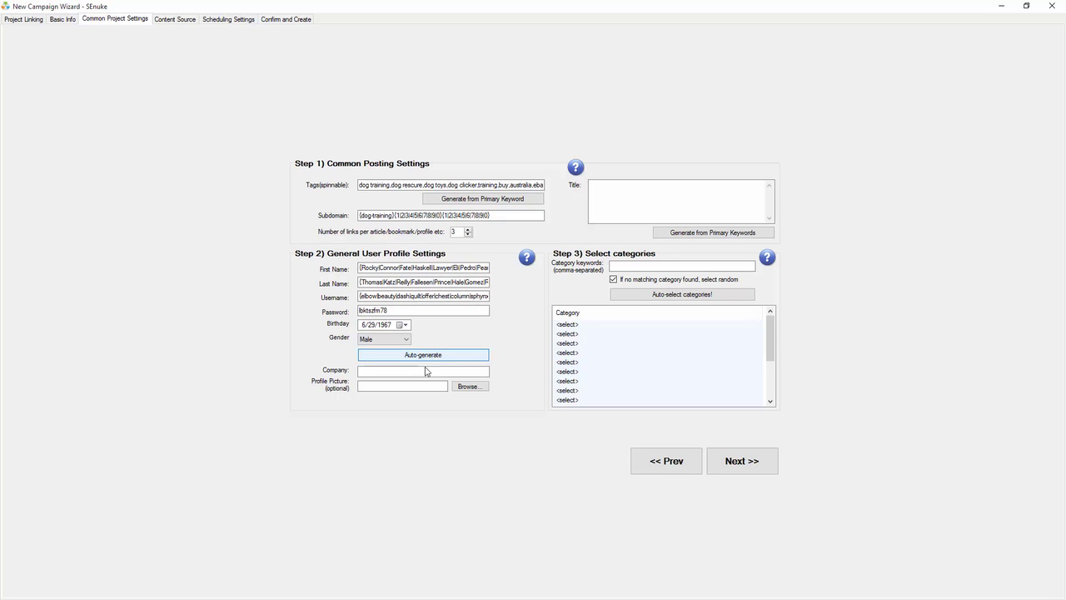
{"action": "left_click", "coordinate": [386, 371]}
Generate the titles from the primary keywords and auto-select categories using the category keywords "dog,animal,dog training,pets,zoo".
{"action": "left_click", "coordinate": [681, 233]}
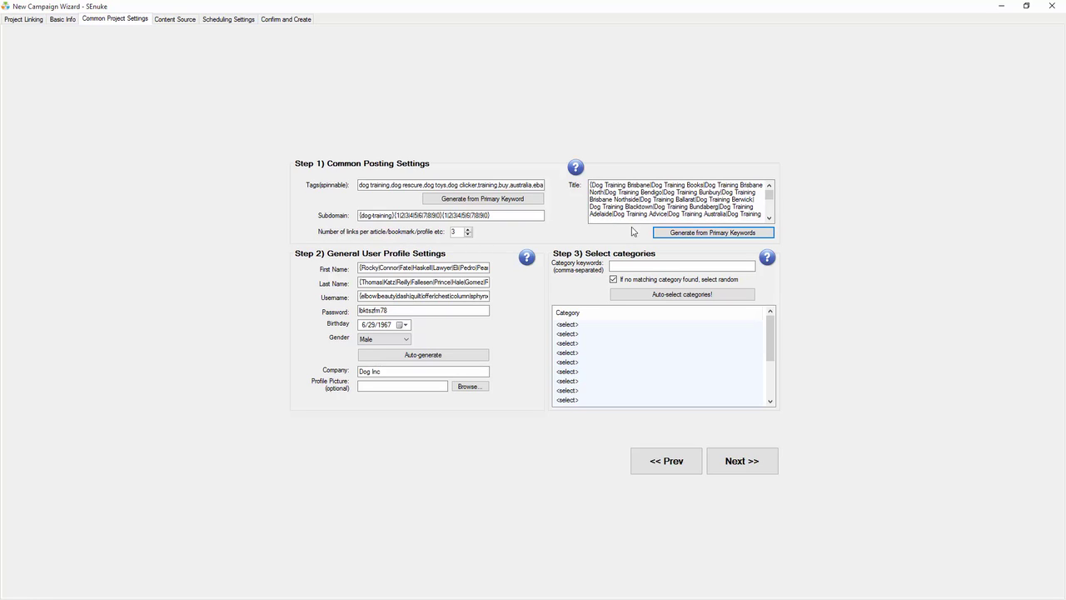
{"action": "left_click", "coordinate": [629, 267]}
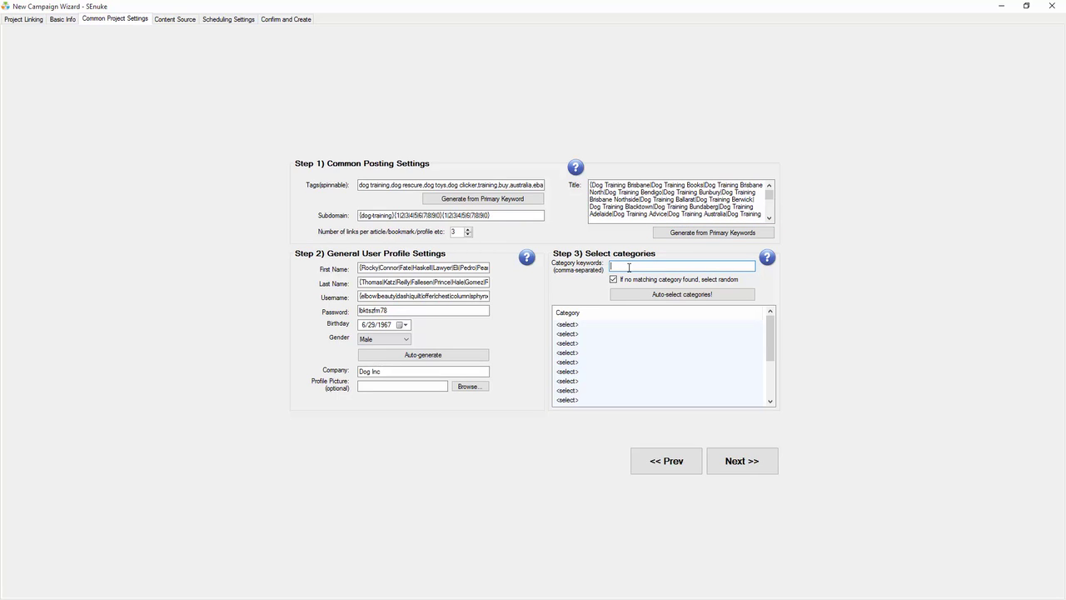
{"action": "type", "text": "dog"}
{"action": "type", "text": ",ad"}
{"action": "type", "text": "dog"}
{"action": "type", "text": " training,"}
{"action": "type", "text": "pets,zoo"}
{"action": "left_click", "coordinate": [683, 295]}
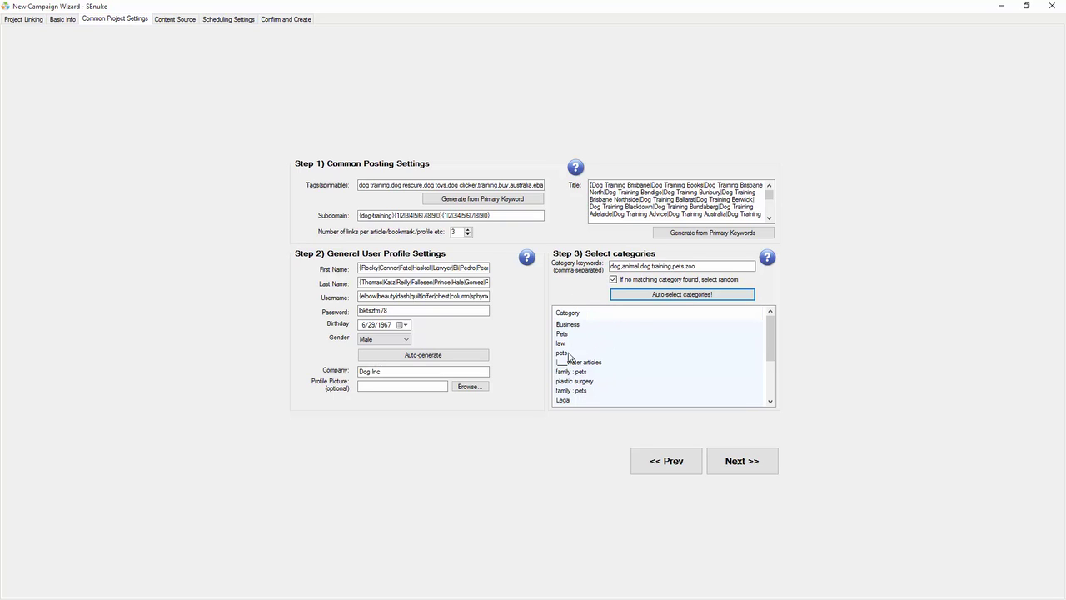
{"action": "left_click", "coordinate": [637, 297]}
{"action": "left_click", "coordinate": [636, 297]}
In the content source settings, assign Tier 1 Content to the Tier 1 article group and Tier 2 Content to the Tier 2+ article group.
{"action": "left_click", "coordinate": [768, 462]}
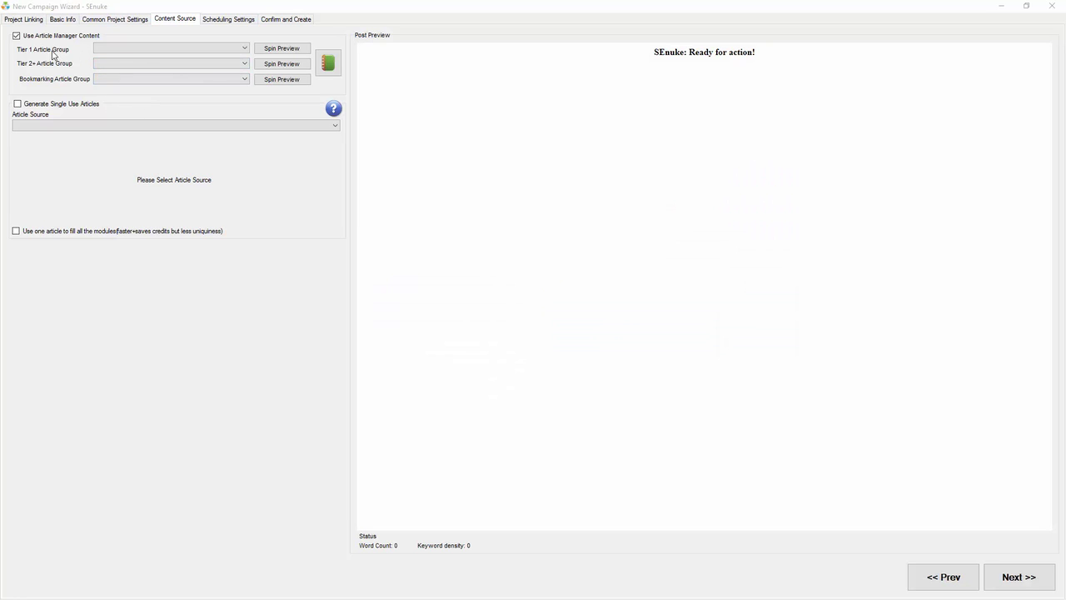
{"action": "left_click", "coordinate": [153, 51]}
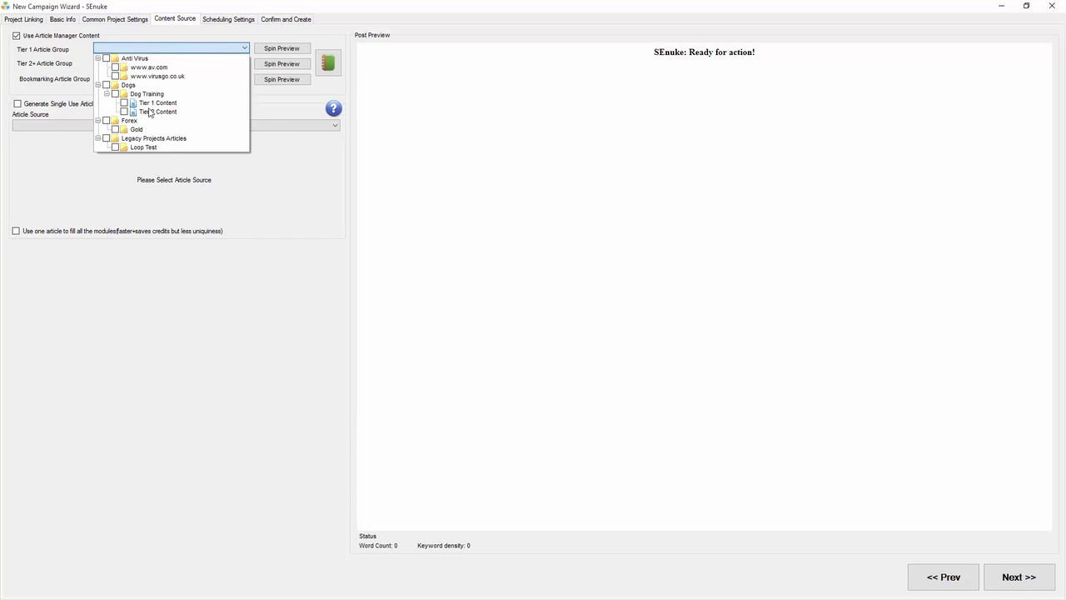
{"action": "left_click", "coordinate": [124, 103]}
{"action": "left_click", "coordinate": [85, 92]}
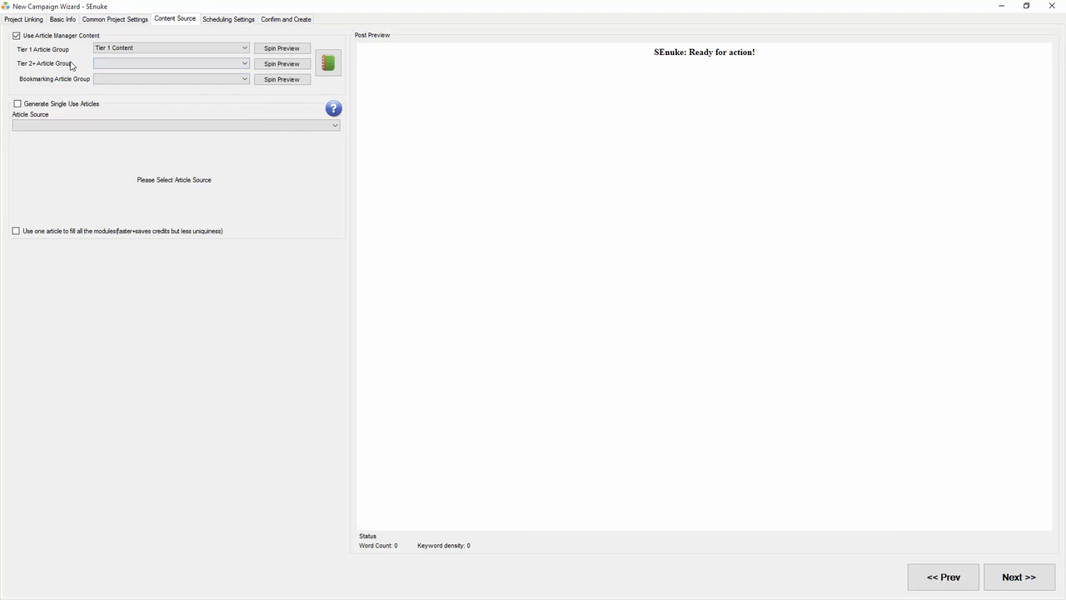
{"action": "left_click", "coordinate": [142, 65]}
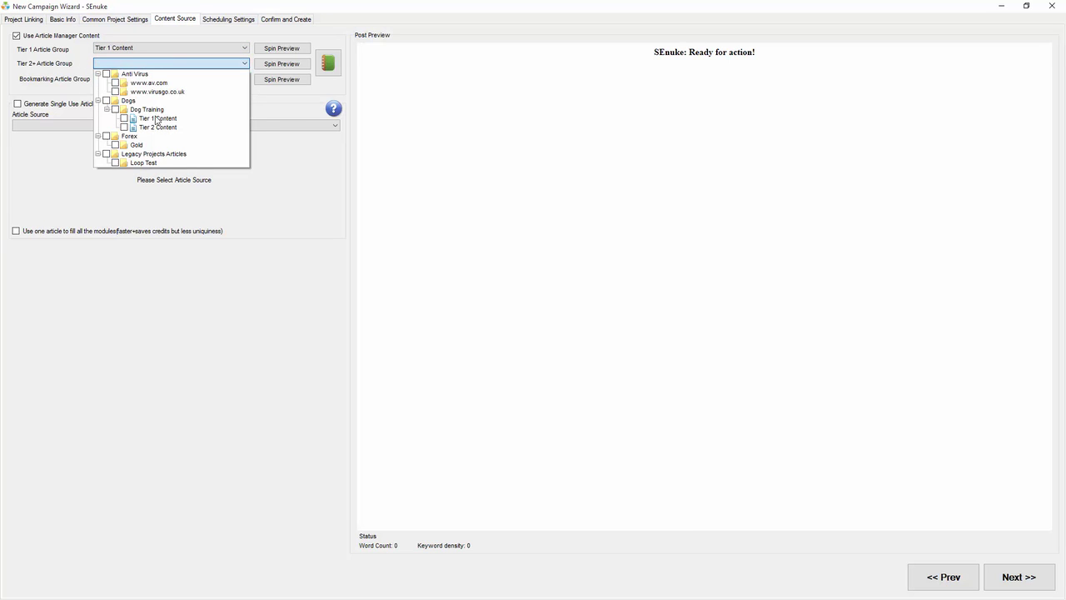
{"action": "left_click", "coordinate": [125, 127]}
{"action": "left_click", "coordinate": [64, 66]}
Examine the Premium Social Network and Social Network projects in the project linking diagram to see which tiers they belong to.
{"action": "left_click", "coordinate": [36, 20]}
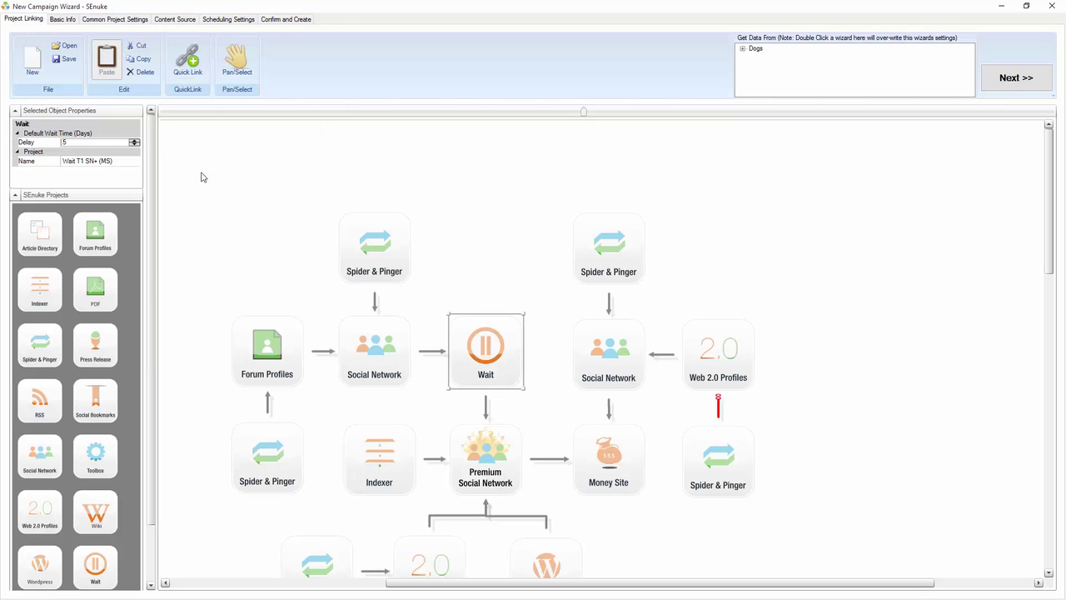
{"action": "scroll", "coordinate": [319, 254], "scroll_direction": "down", "scroll_amount": 1}
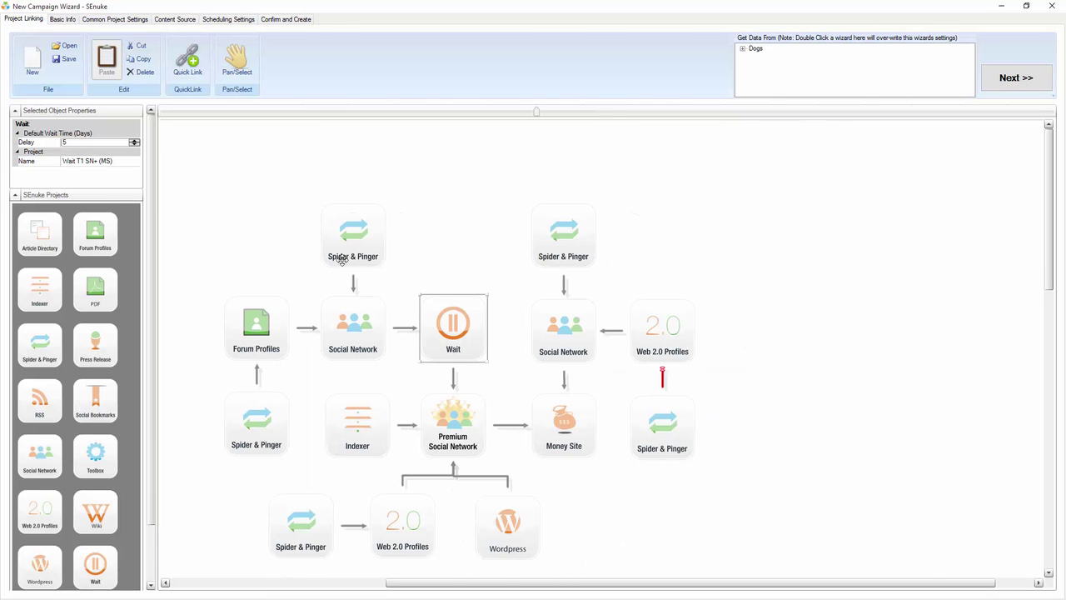
{"action": "left_click", "coordinate": [469, 424]}
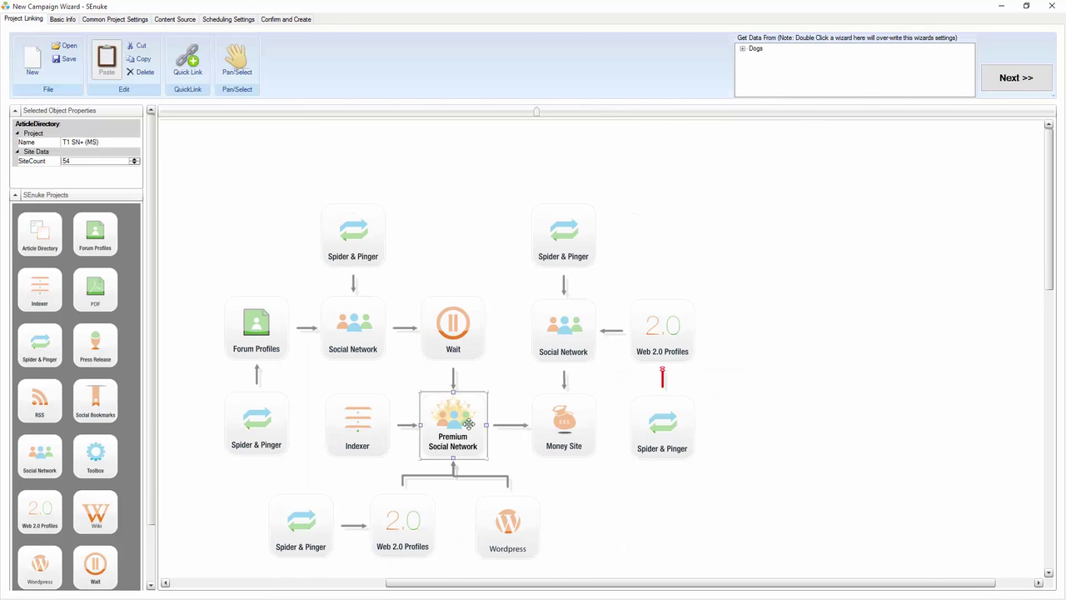
{"action": "left_click", "coordinate": [575, 342]}
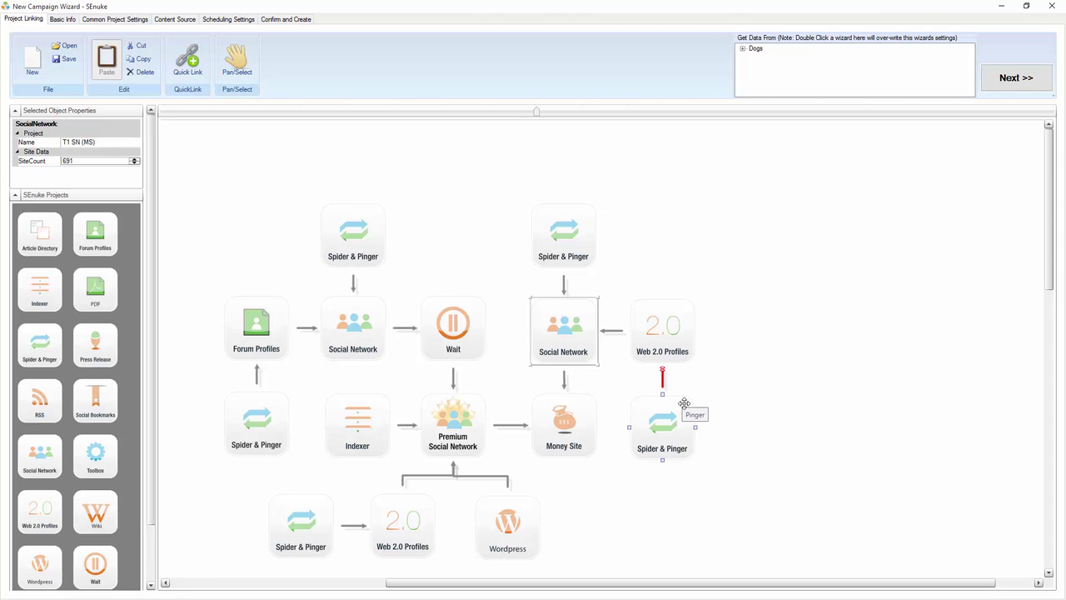
Try the single-use articles option in the content source settings, look through its article sources, and return to Article Manager content.
{"action": "left_click", "coordinate": [176, 20]}
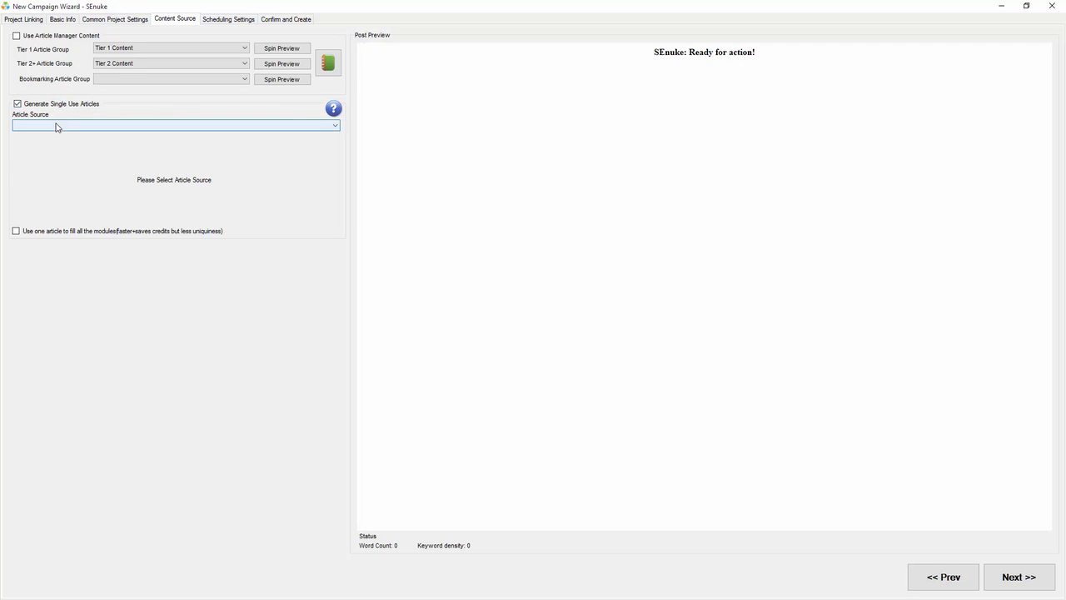
{"action": "left_click", "coordinate": [58, 124]}
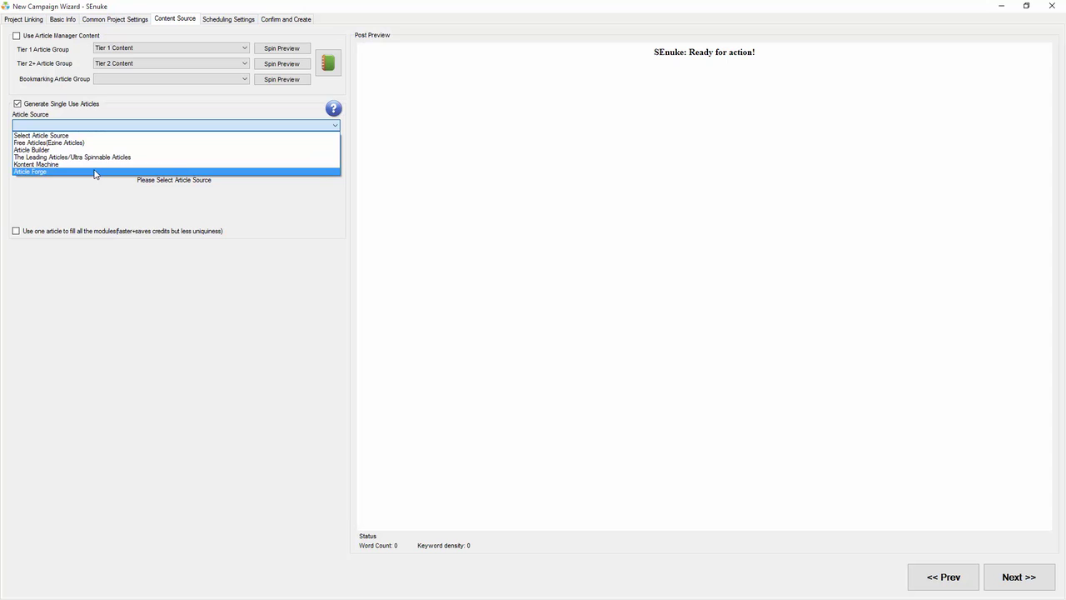
{"action": "left_click", "coordinate": [96, 108]}
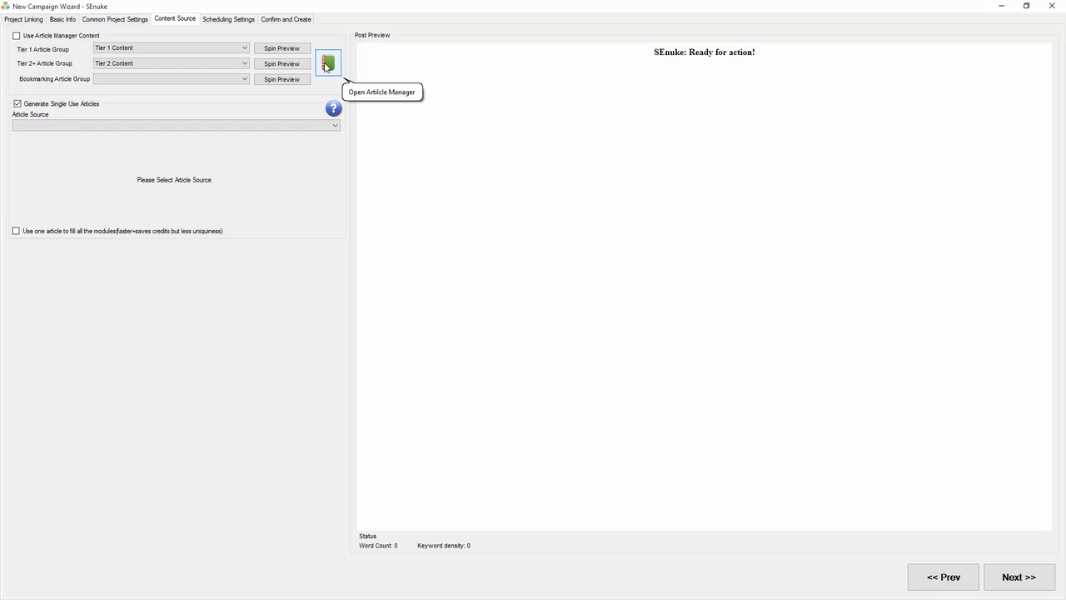
{"action": "left_click", "coordinate": [44, 37]}
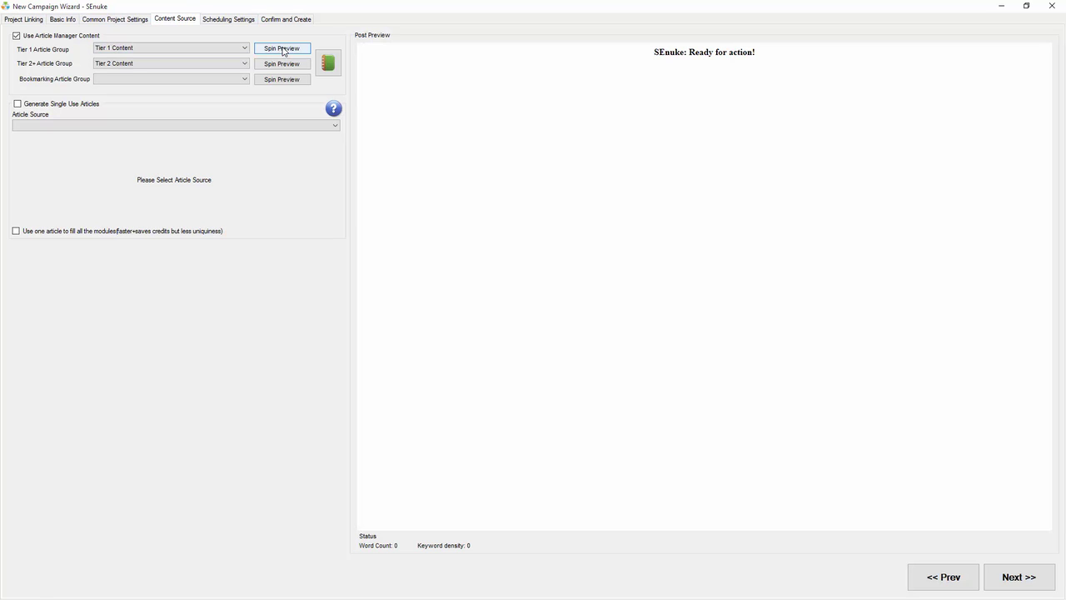
Preview several spun versions of the Tier 1 article and check their text, images and links.
{"action": "left_click", "coordinate": [282, 52]}
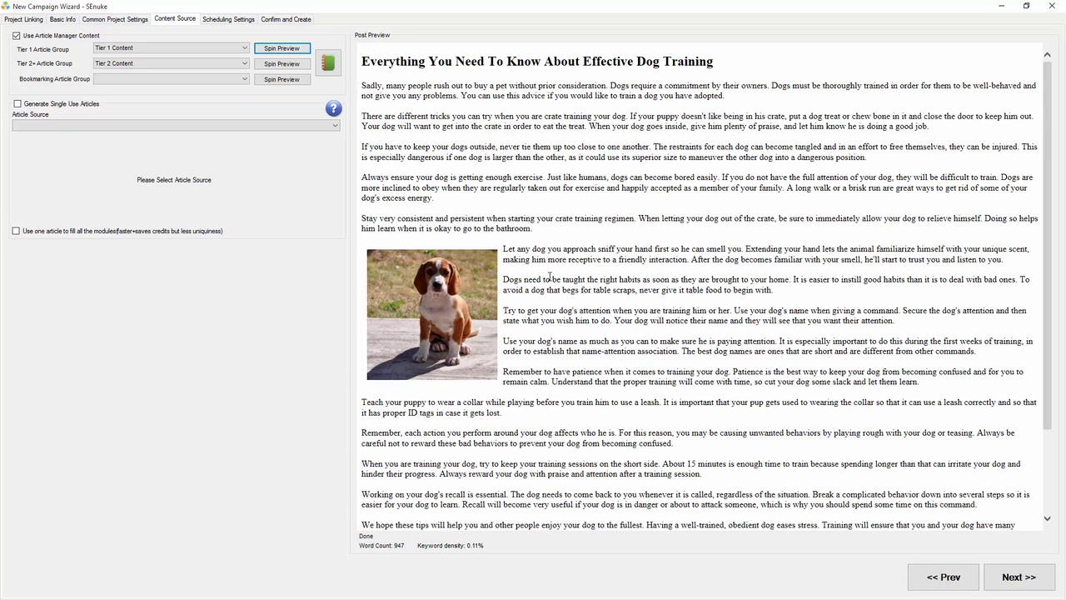
{"action": "scroll", "coordinate": [548, 278], "scroll_direction": "down", "scroll_amount": 3}
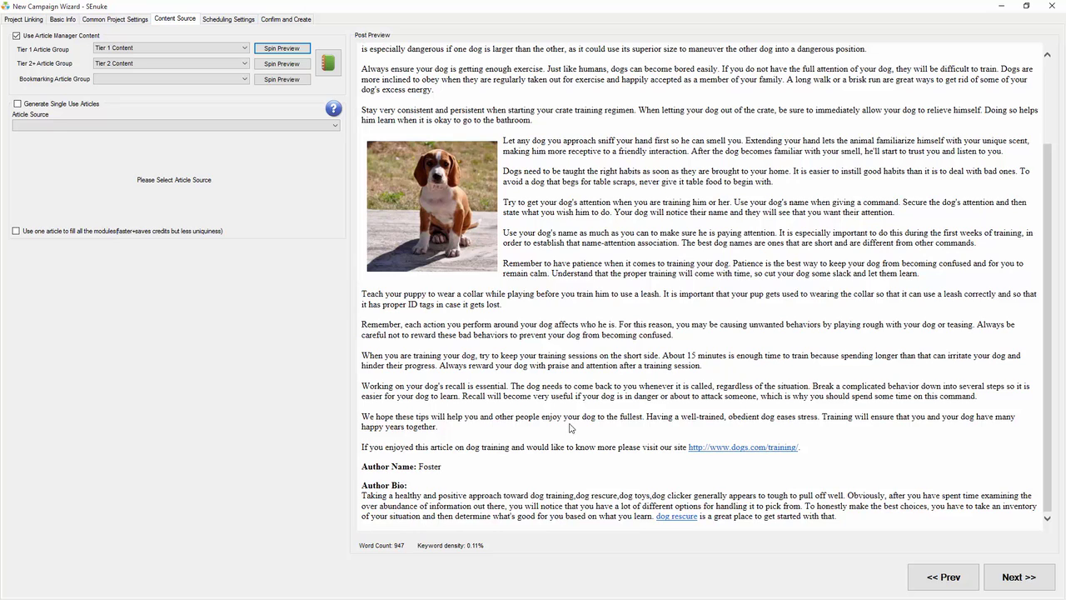
{"action": "scroll", "coordinate": [555, 429], "scroll_direction": "up", "scroll_amount": 1}
{"action": "scroll", "coordinate": [556, 429], "scroll_direction": "up", "scroll_amount": 3}
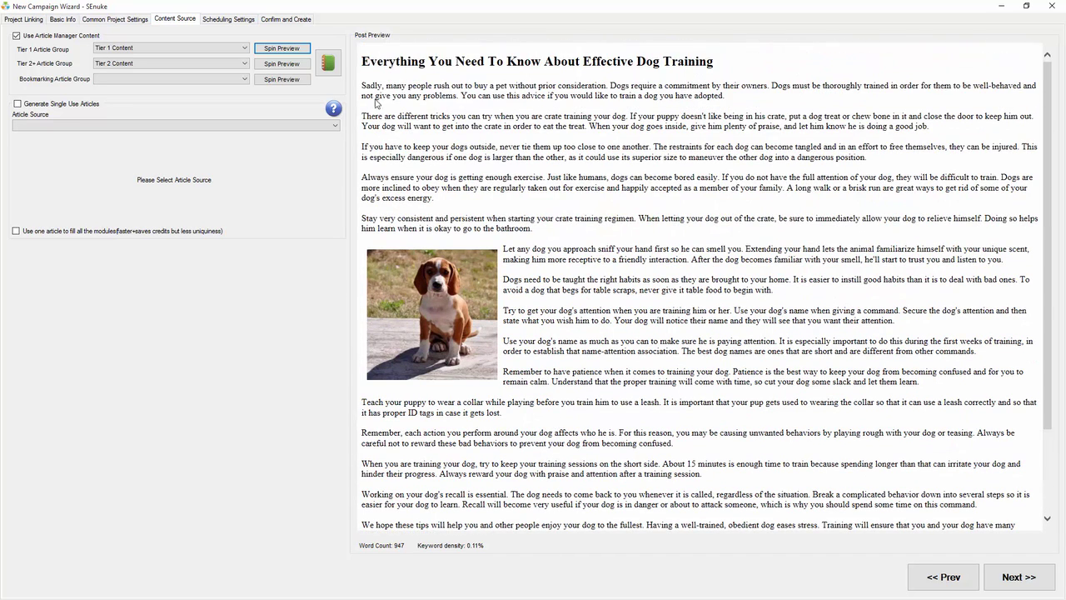
{"action": "left_click", "coordinate": [283, 50]}
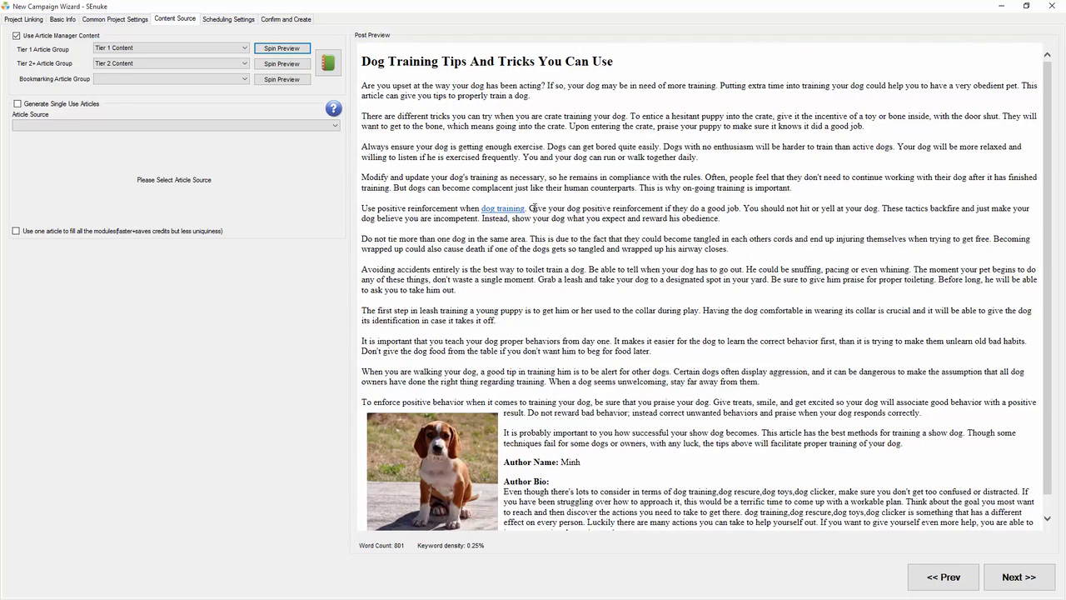
{"action": "left_click", "coordinate": [278, 52]}
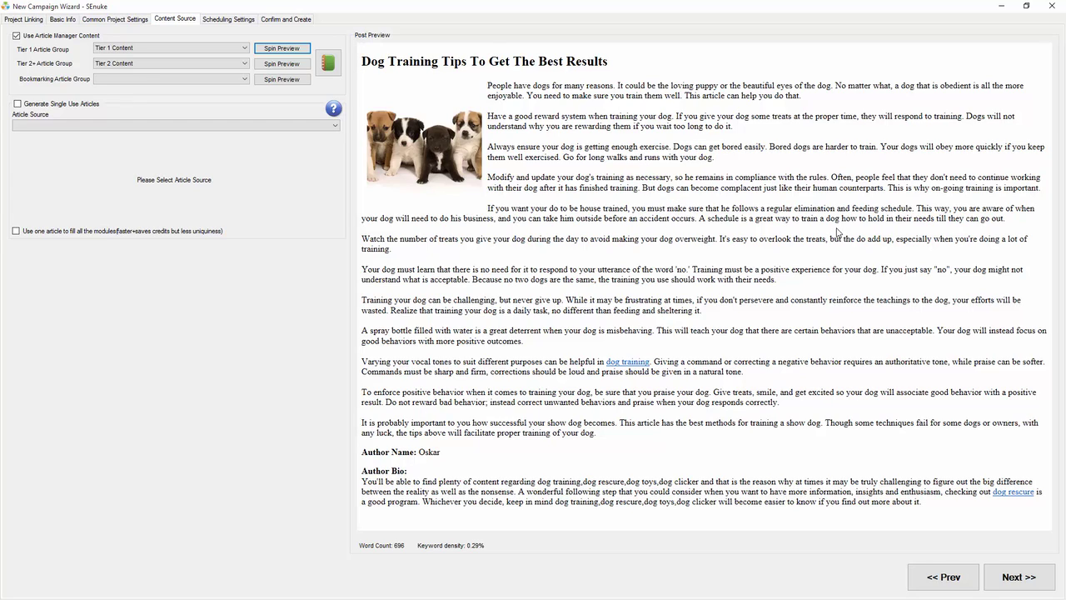
In the scheduling settings, spread the submission over the suggested 11 days.
{"action": "left_click", "coordinate": [1016, 582]}
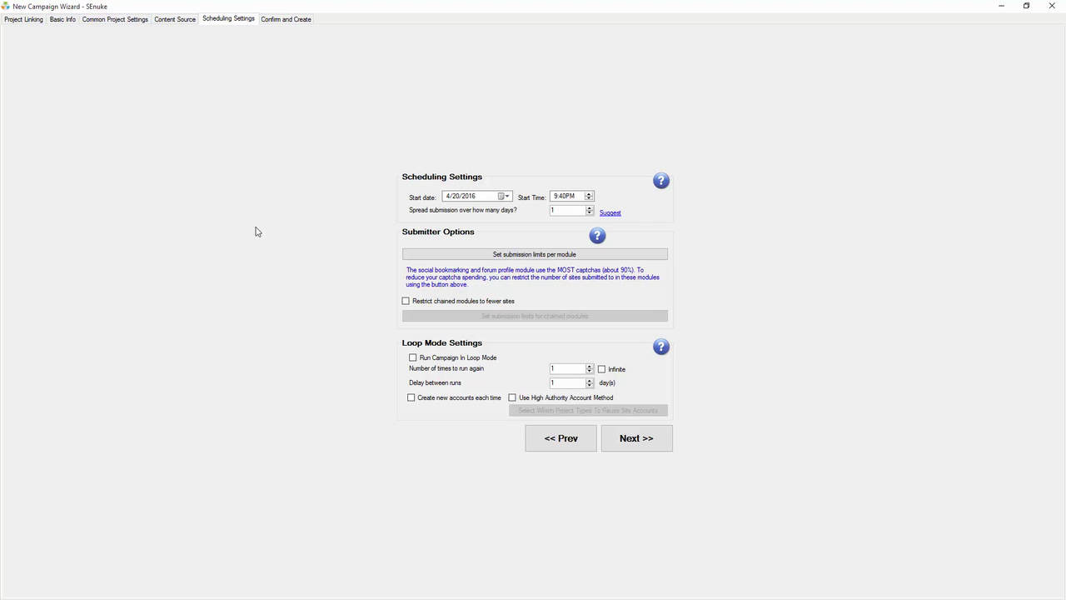
{"action": "left_click", "coordinate": [610, 214]}
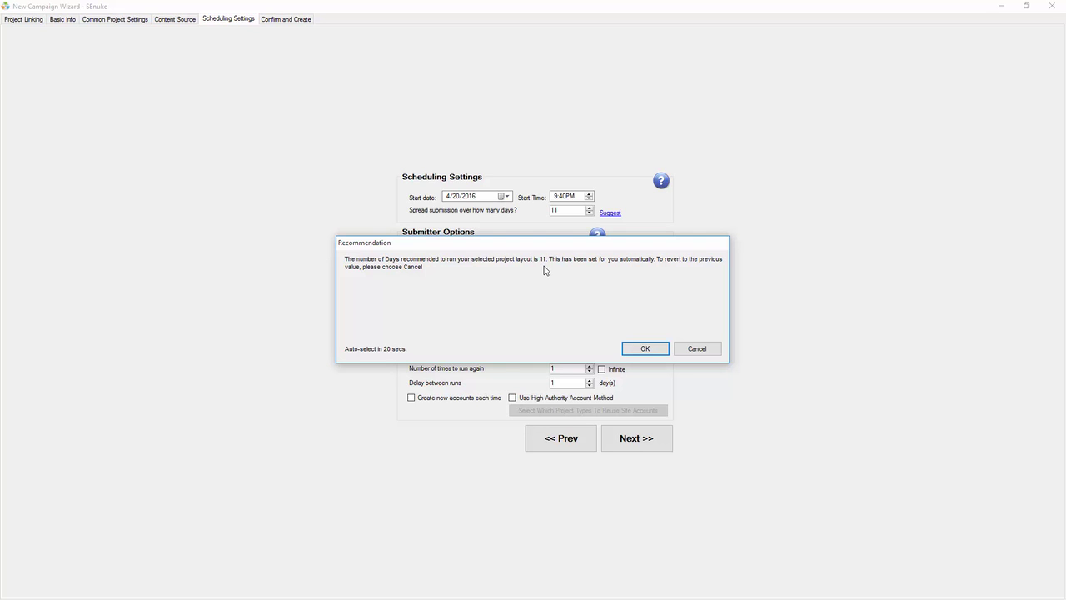
{"action": "left_click", "coordinate": [645, 348]}
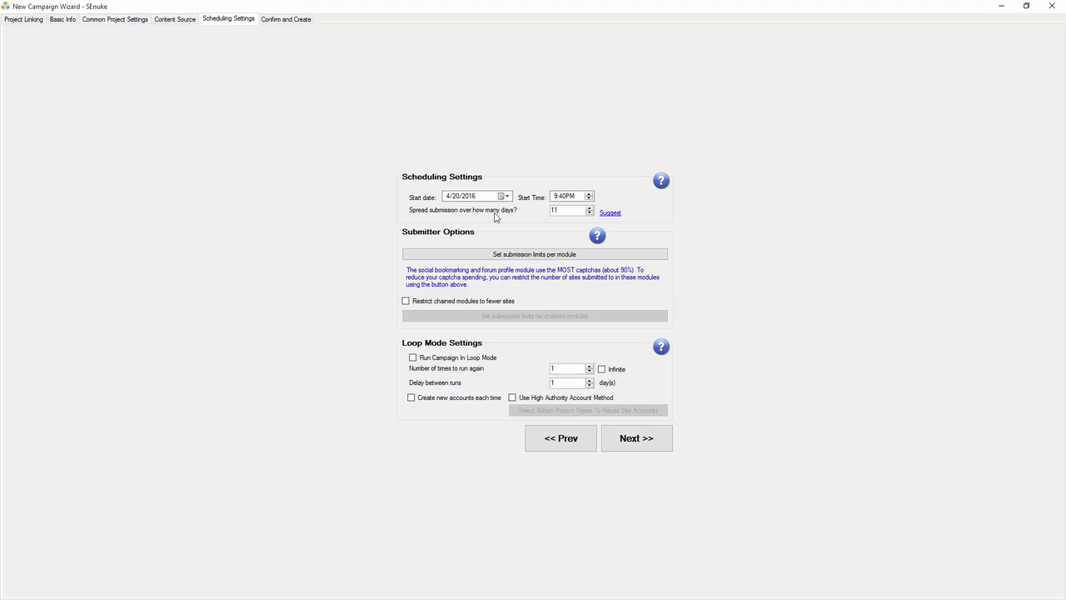
Try 2017 as the year of the start date in the scheduling settings, and return it to 2016.
{"action": "left_click", "coordinate": [467, 200]}
{"action": "type", "text": "2017"}
{"action": "key", "text": "Down"}
Set the campaign to run in loop mode an infinite number of times.
{"action": "left_click", "coordinate": [413, 358]}
{"action": "double_click", "coordinate": [590, 366]}
{"action": "double_click", "coordinate": [592, 366]}
{"action": "left_click", "coordinate": [602, 369]}
Set the delay between loop runs to 5 days, with new accounts each time and the High Authority Account Method.
{"action": "left_click", "coordinate": [589, 381]}
{"action": "left_click", "coordinate": [589, 381]}
{"action": "left_click", "coordinate": [590, 380]}
{"action": "left_click", "coordinate": [442, 399]}
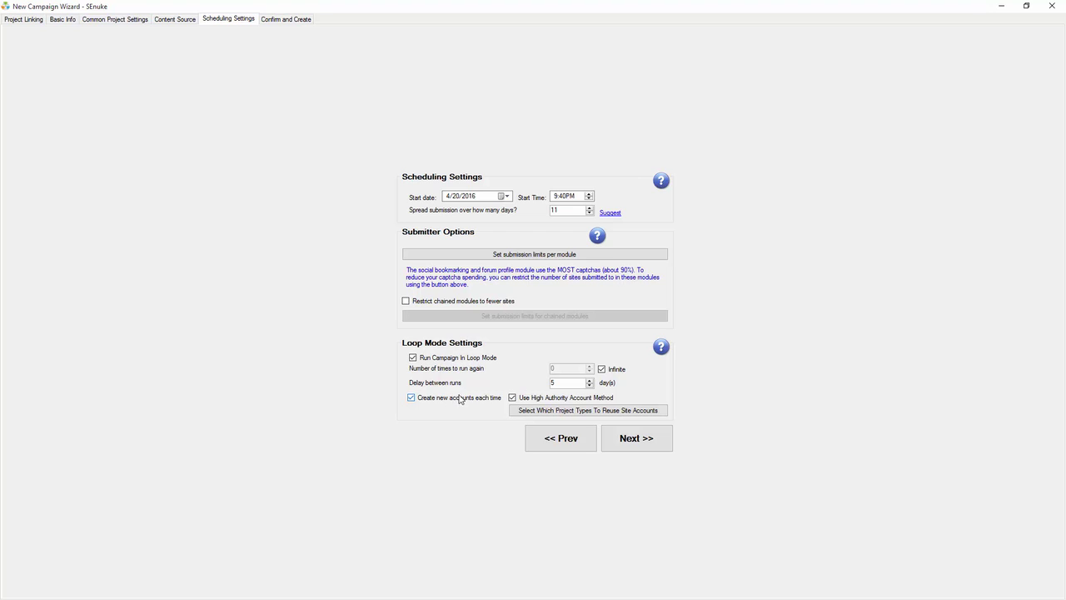
Select Premium Social Network, Social Network and Social Bookmarking as the project types that reuse existing accounts, and save the selection.
{"action": "left_click", "coordinate": [535, 411]}
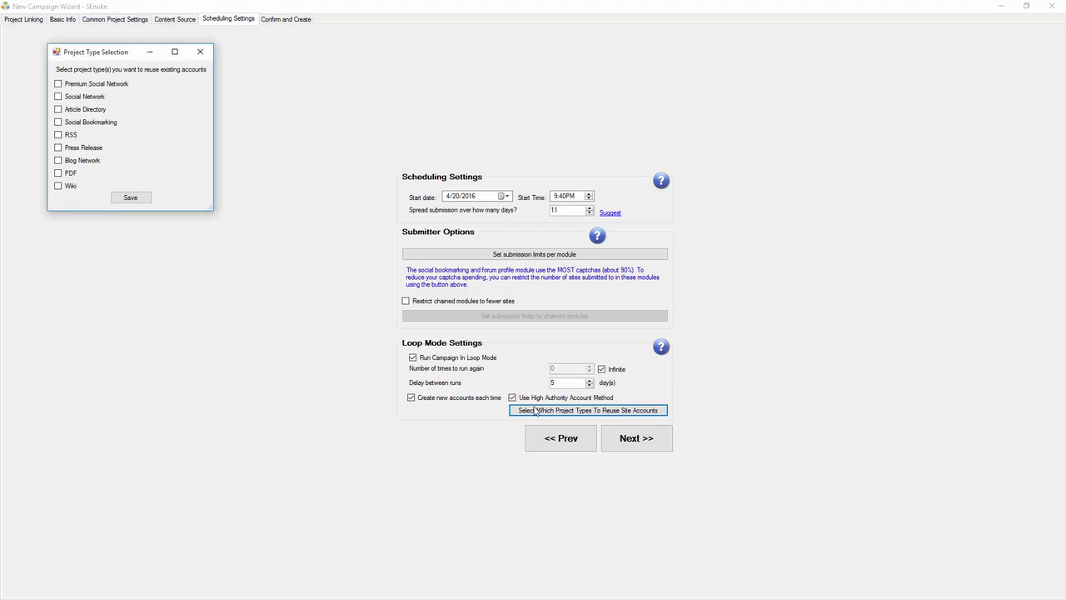
{"action": "left_click_drag", "start_coordinate": [140, 61], "coordinate": [289, 154]}
{"action": "left_click", "coordinate": [246, 176]}
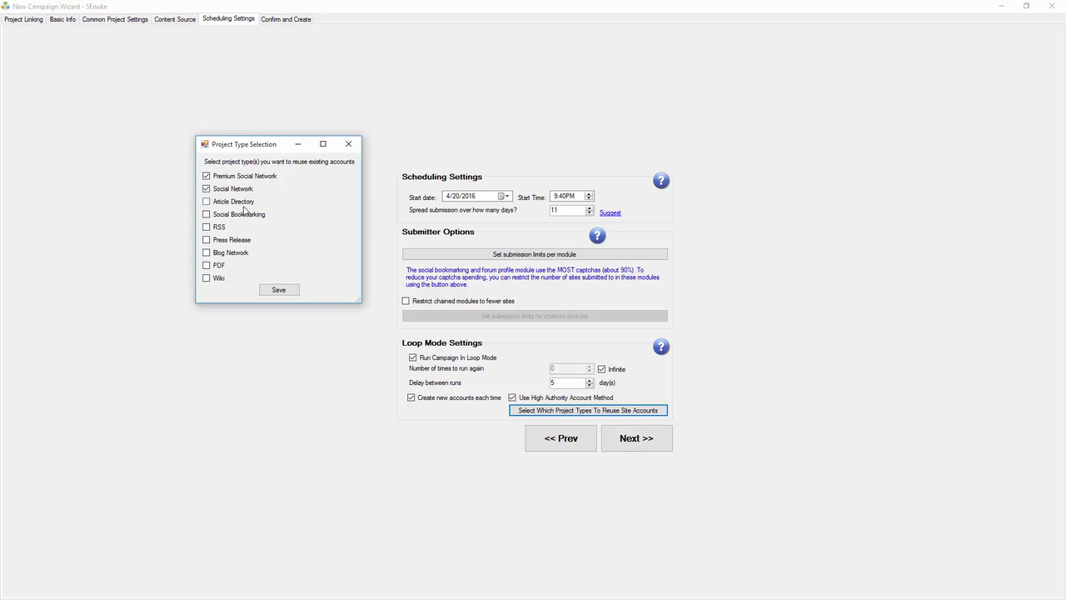
{"action": "left_click", "coordinate": [240, 215]}
{"action": "left_click", "coordinate": [281, 292]}
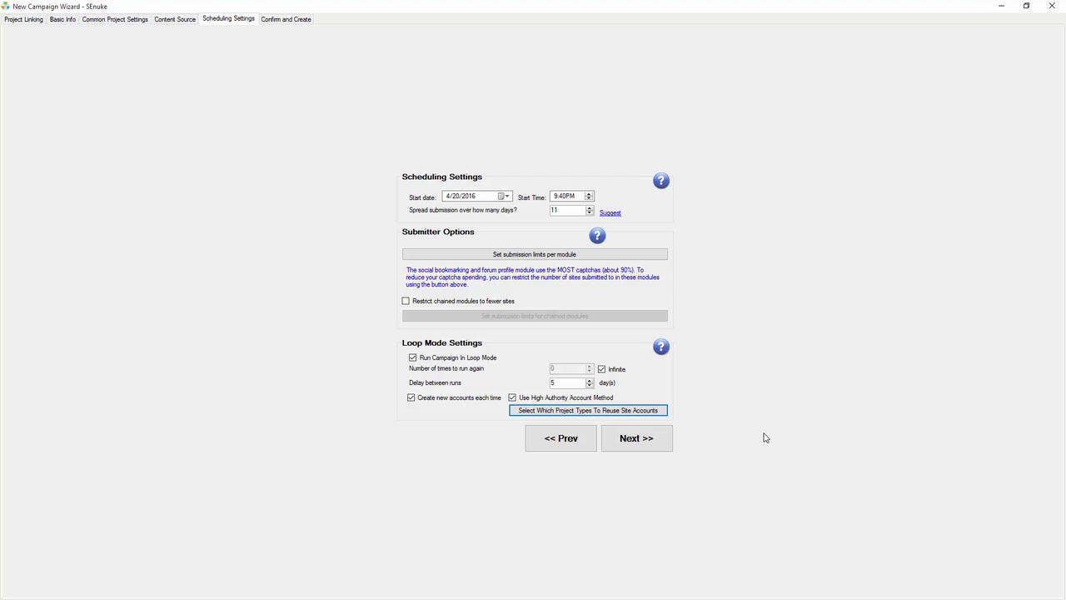
Confirm the scheduling settings and finish the wizard to create the Dog Training campaign.
{"action": "left_click", "coordinate": [645, 446]}
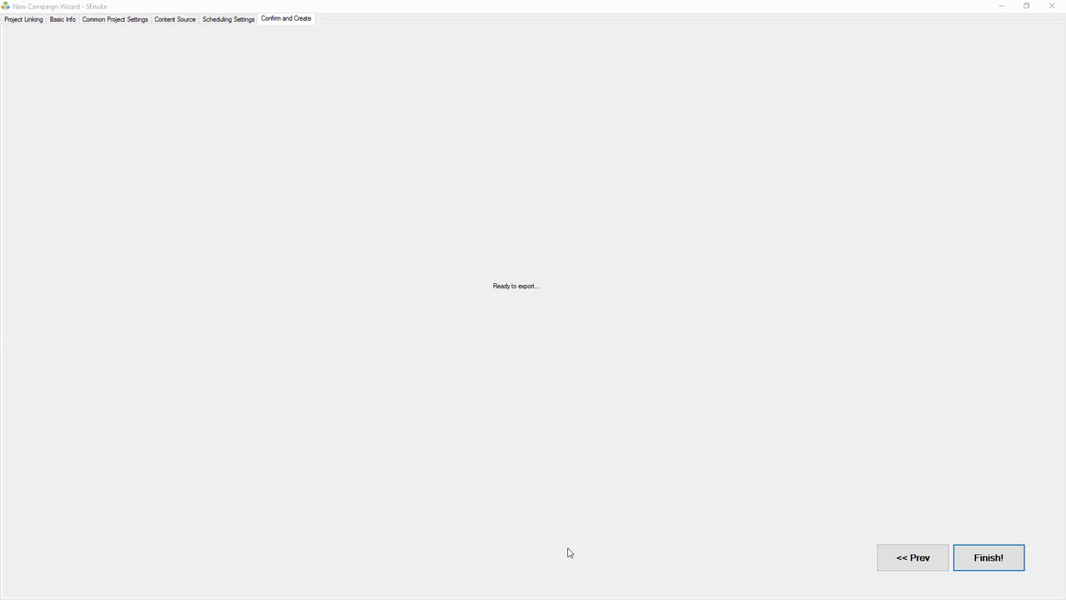
{"action": "left_click", "coordinate": [992, 565]}
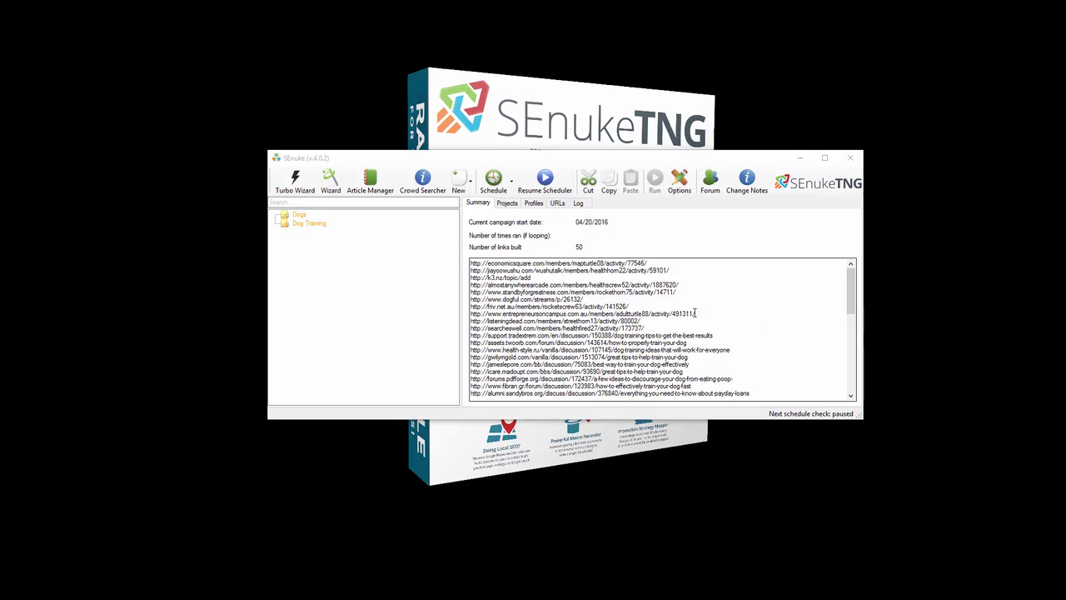
Review the Dog Training campaign's project list and the settings of its Account Creation Project 1, and close that project.
{"action": "left_click", "coordinate": [318, 227]}
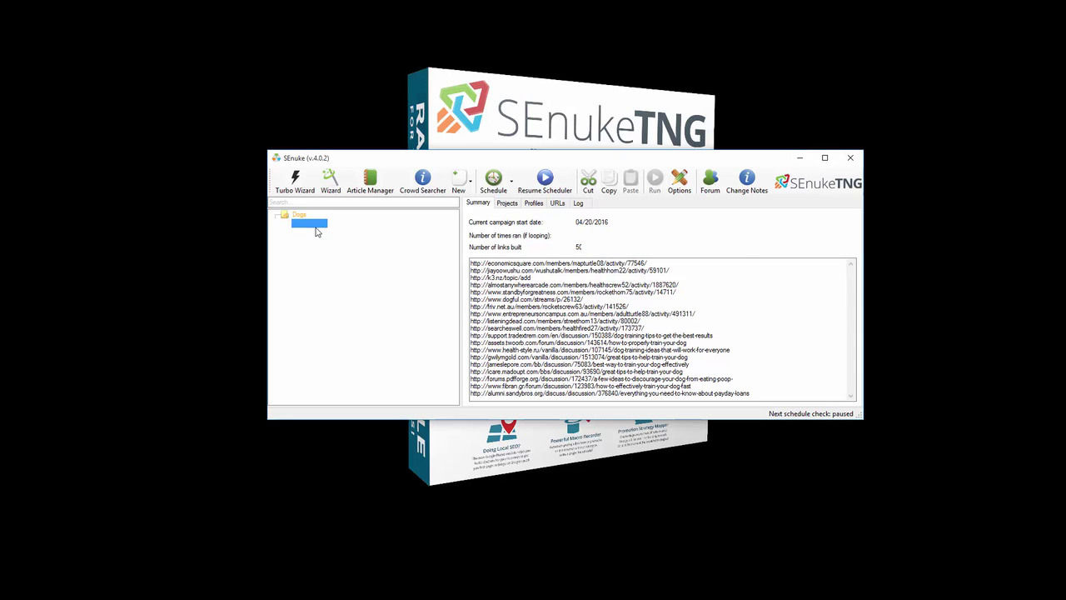
{"action": "left_click", "coordinate": [506, 203]}
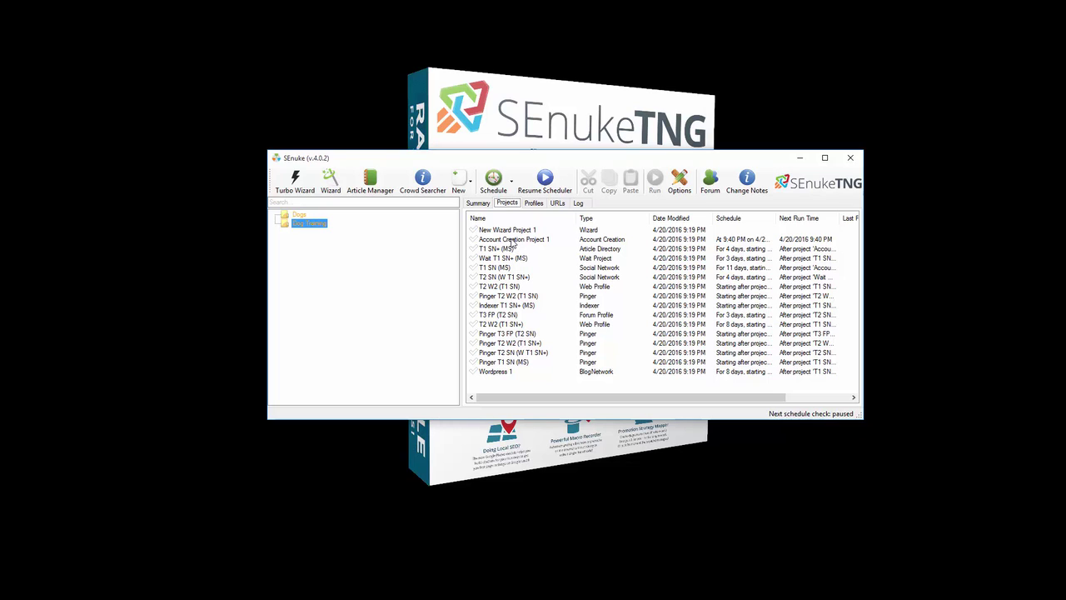
{"action": "left_click", "coordinate": [513, 240]}
{"action": "double_click", "coordinate": [522, 241]}
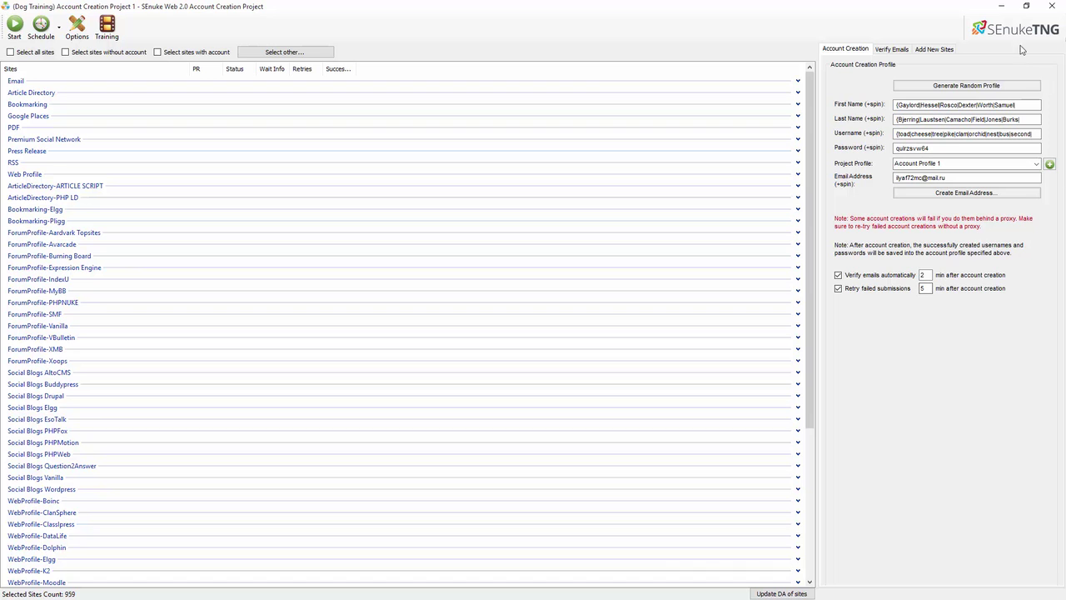
{"action": "left_click", "coordinate": [1053, 7]}
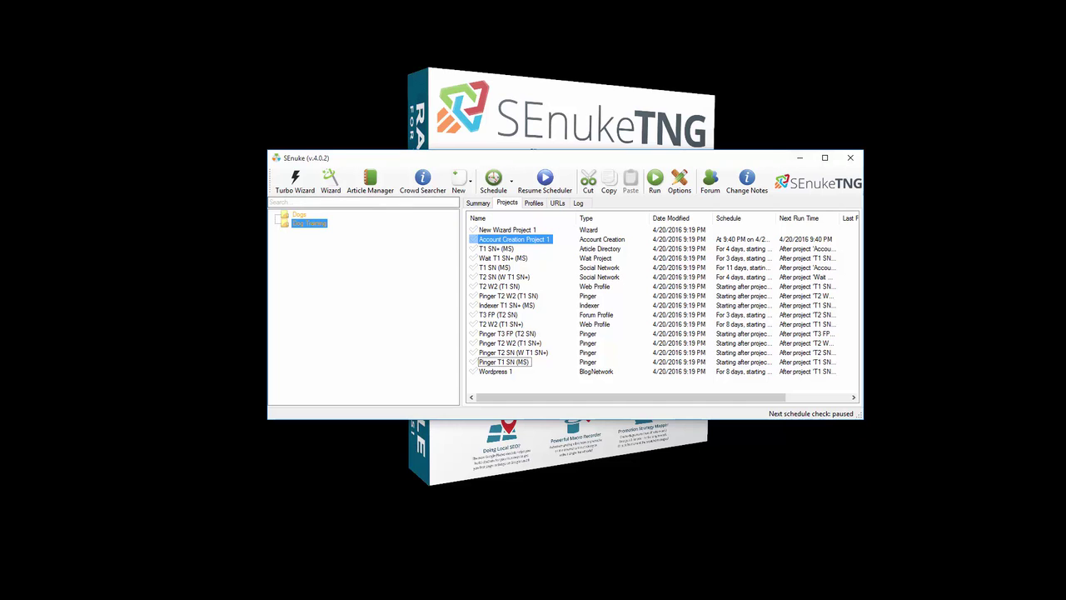
Start a new Turbo Wizard campaign with "dog training" as the primary keyword.
{"action": "left_click", "coordinate": [294, 185]}
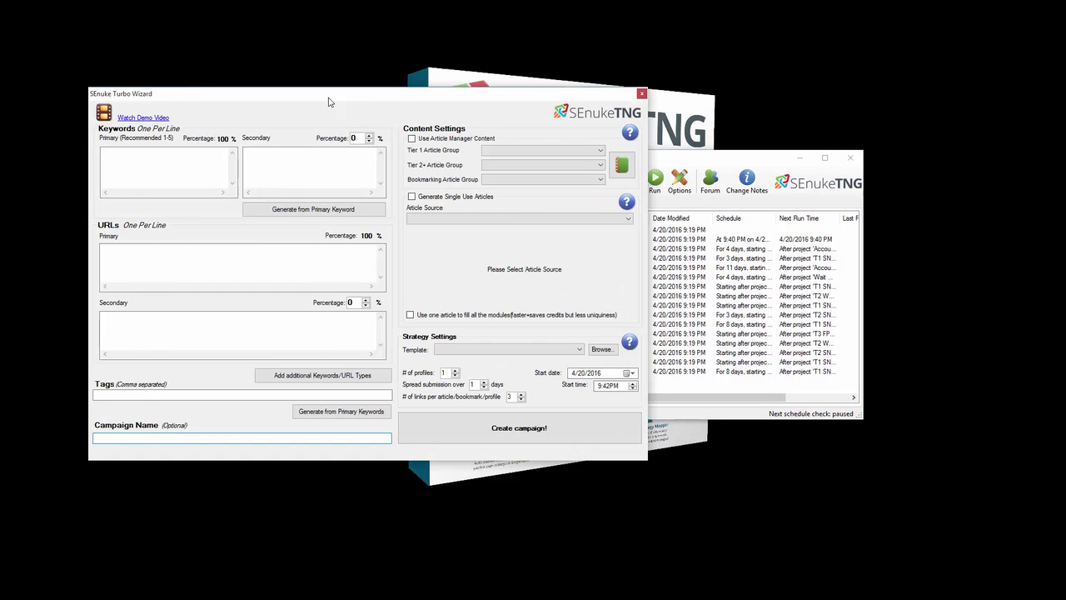
{"action": "left_click_drag", "start_coordinate": [307, 99], "coordinate": [442, 100]}
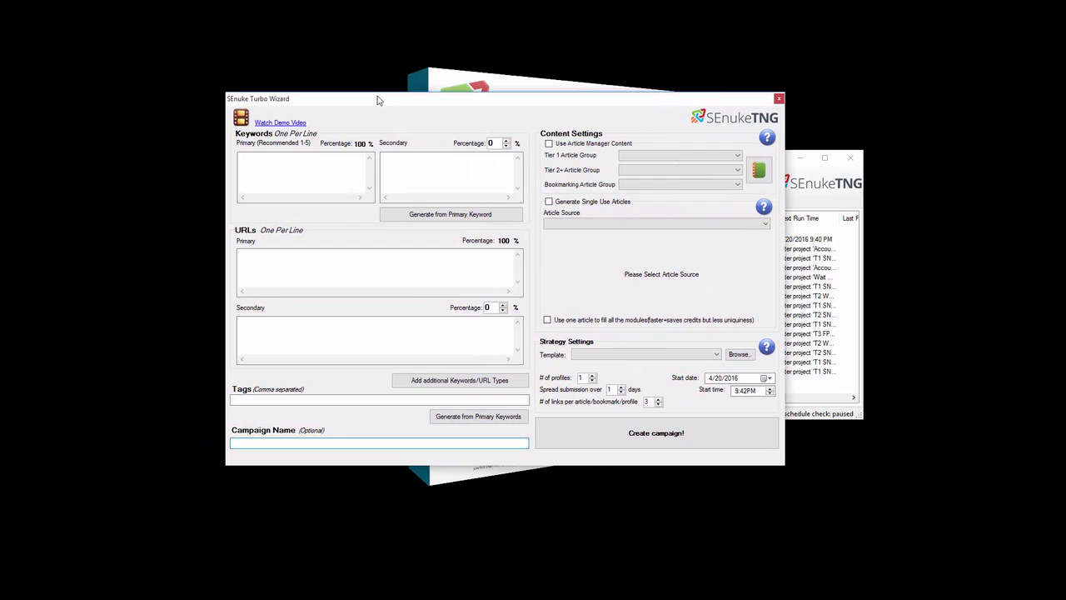
{"action": "left_click_drag", "start_coordinate": [378, 100], "coordinate": [390, 108]}
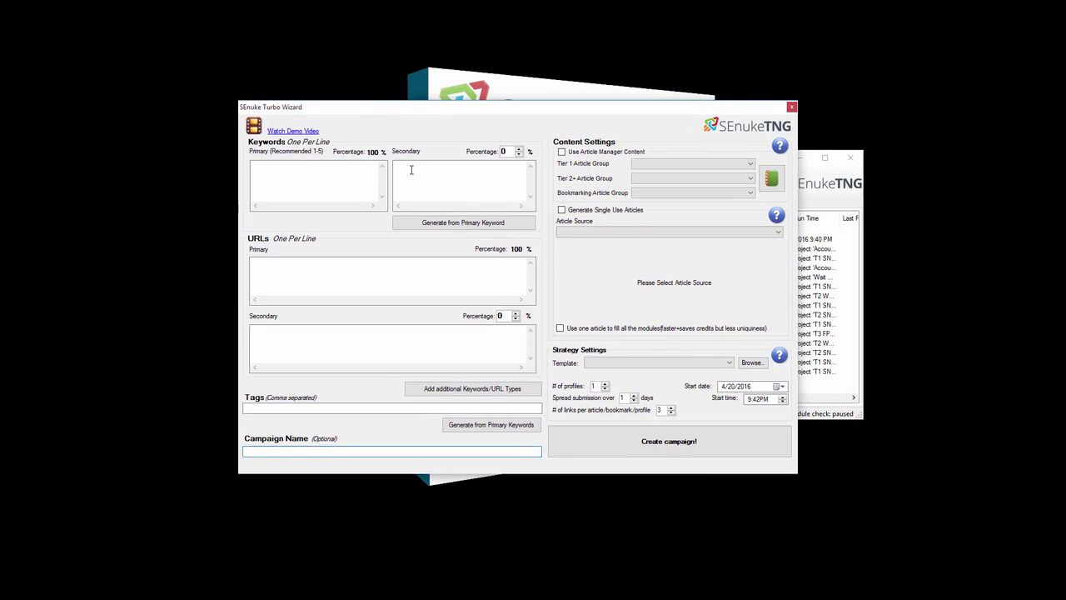
{"action": "left_click", "coordinate": [335, 182]}
{"action": "type", "text": "dog"}
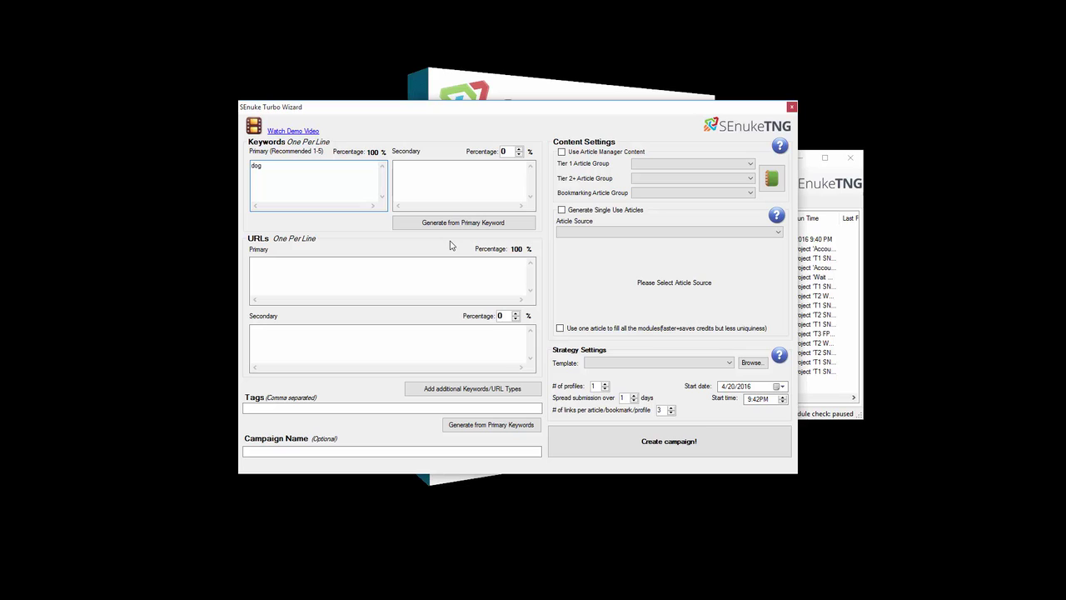
{"action": "type", "text": "ingh"}
Generate the secondary keywords from the primary keyword and set their percentage to 40%.
{"action": "left_click", "coordinate": [504, 224]}
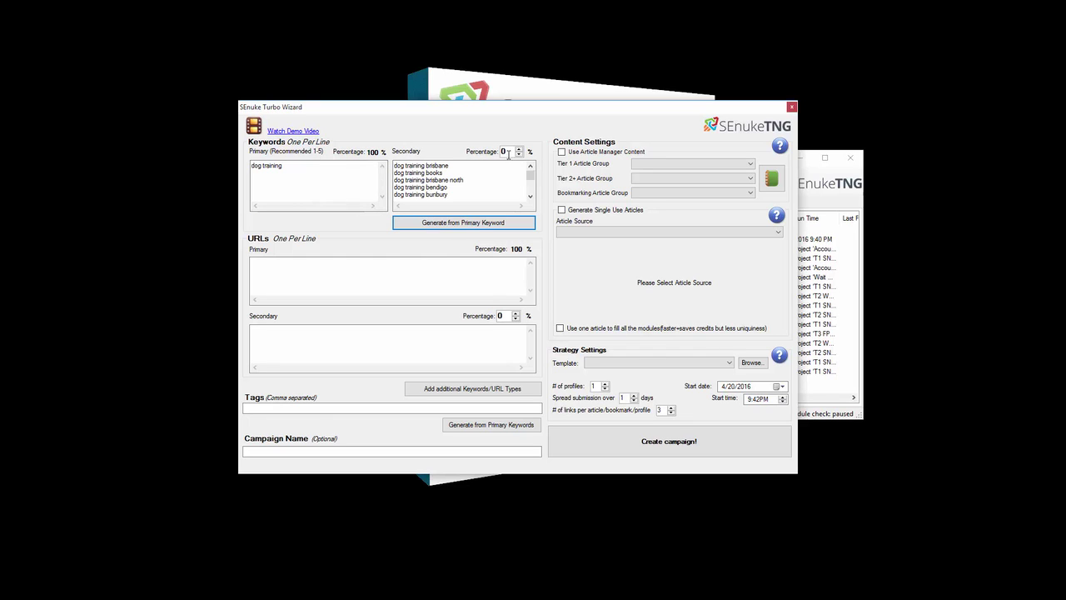
{"action": "left_click_drag", "start_coordinate": [508, 154], "coordinate": [494, 152]}
{"action": "type", "text": "40"}
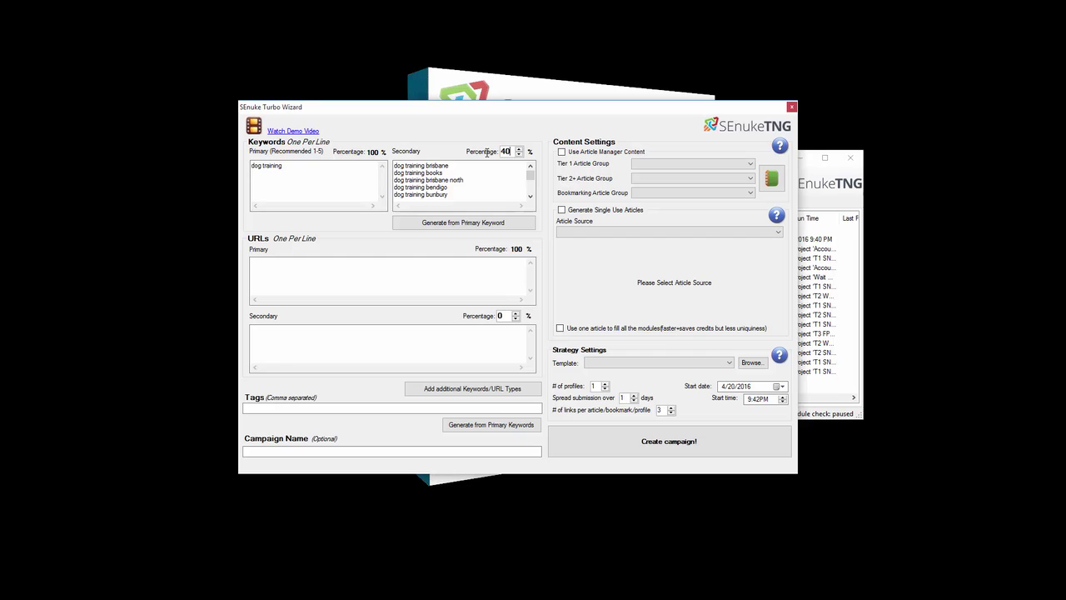
{"action": "left_click", "coordinate": [341, 176]}
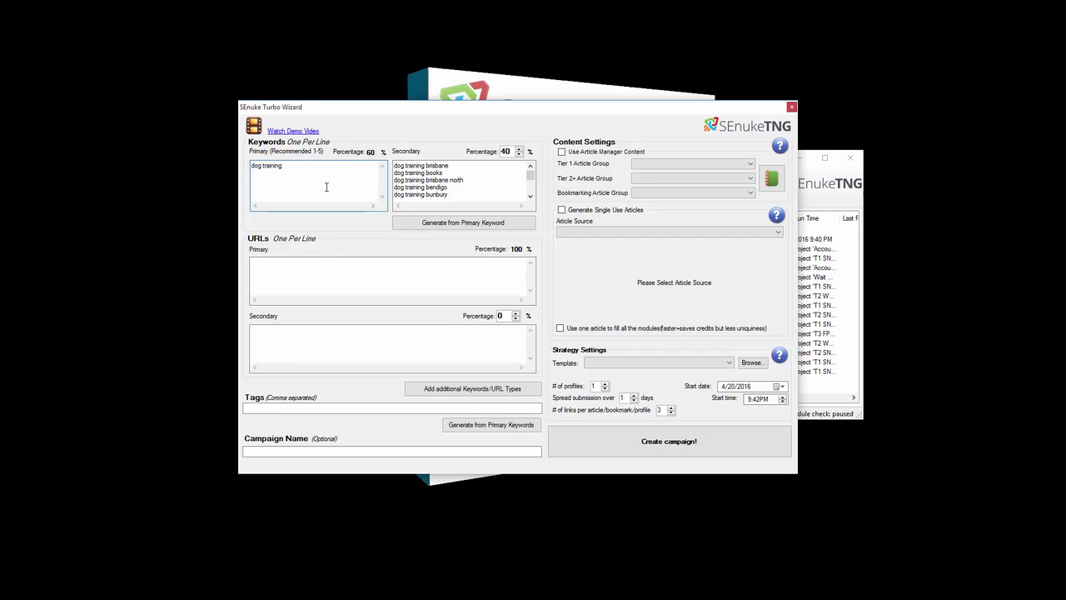
{"action": "left_click", "coordinate": [314, 267]}
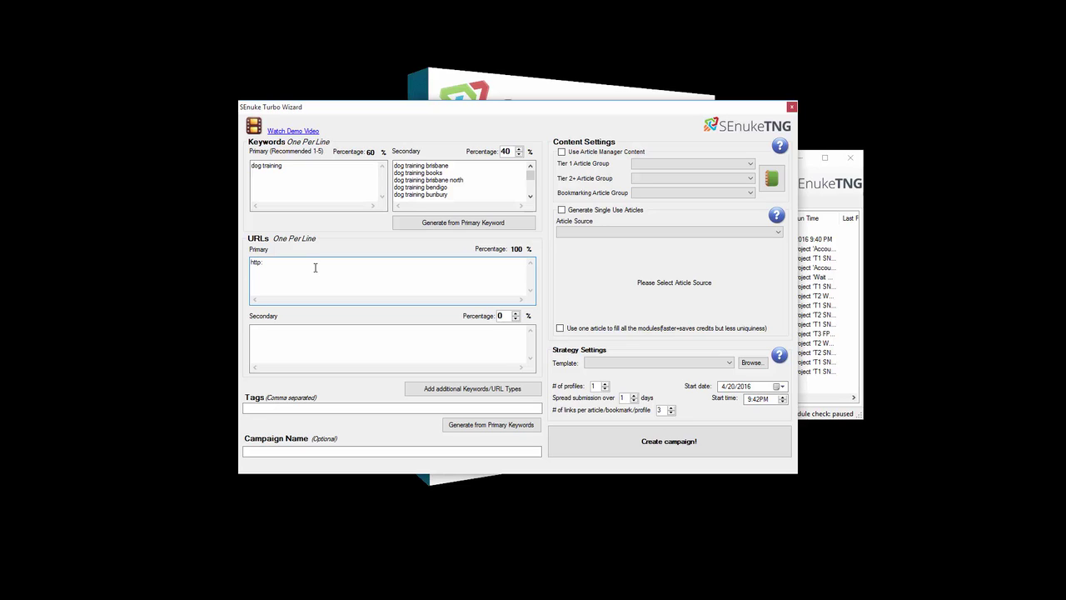
{"action": "type", "text": "http://dogs.com/inner/"}
{"action": "left_click", "coordinate": [308, 339]}
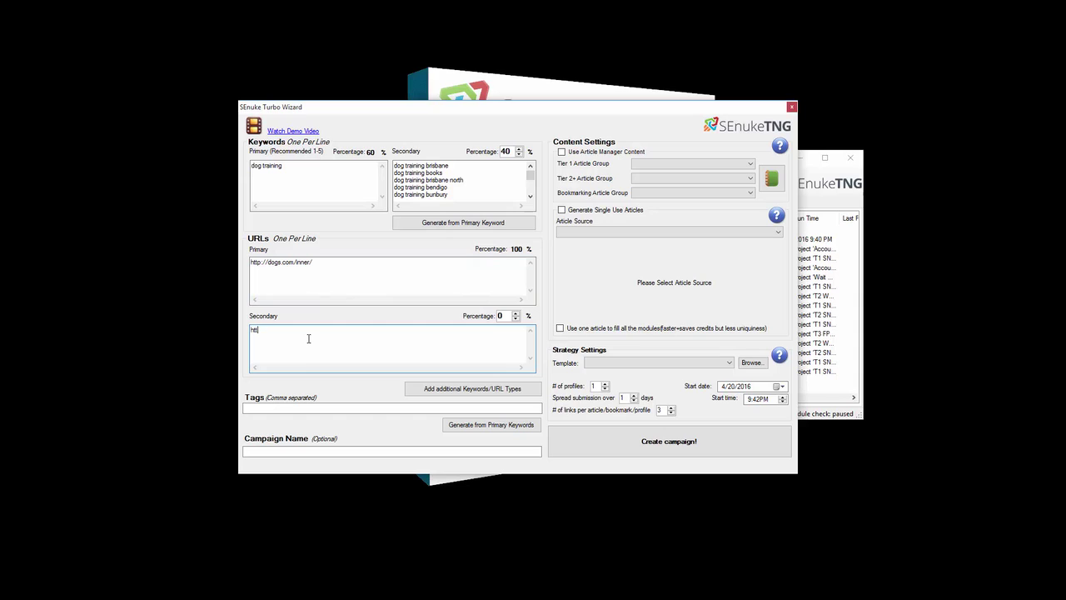
{"action": "type", "text": "http://dogs.com"}
{"action": "double_click", "coordinate": [499, 317]}
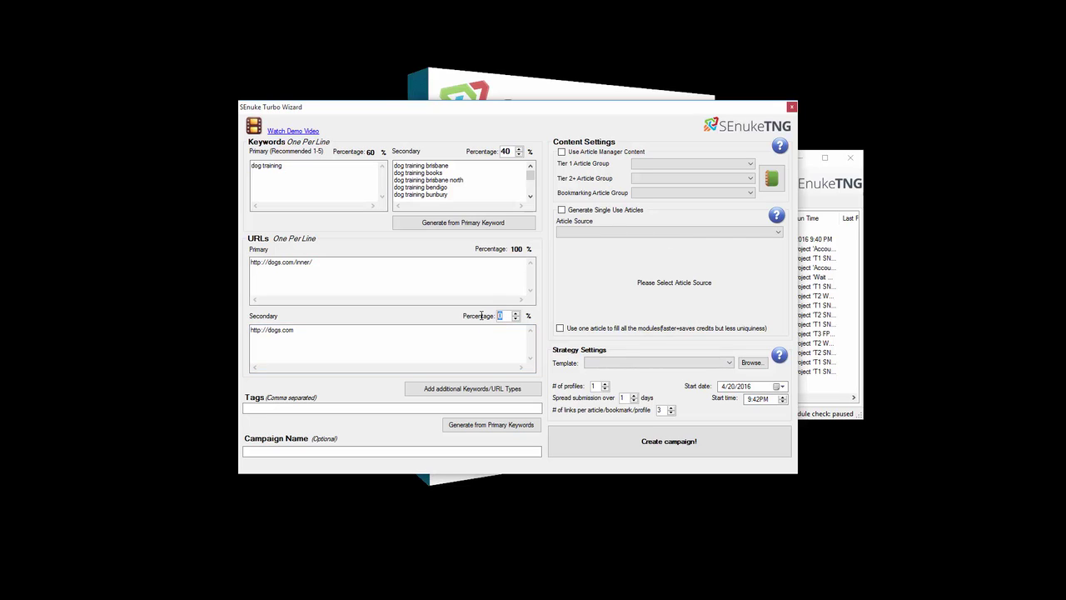
{"action": "type", "text": "2"}
{"action": "left_click", "coordinate": [464, 267]}
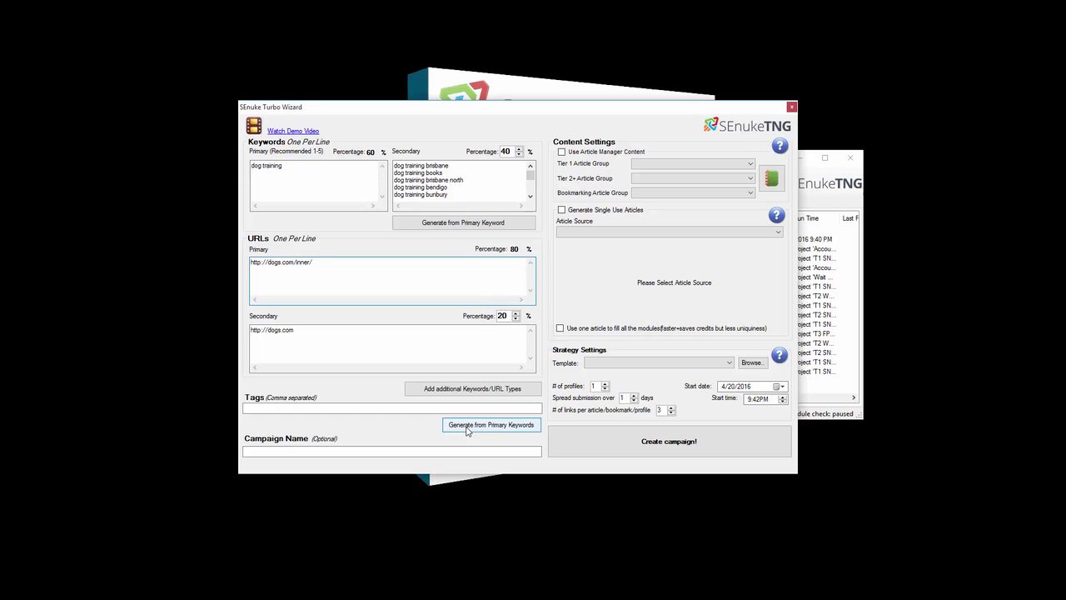
Generate the campaign's tags from the primary keywords, leaving the optional campaign name empty.
{"action": "left_click", "coordinate": [468, 426]}
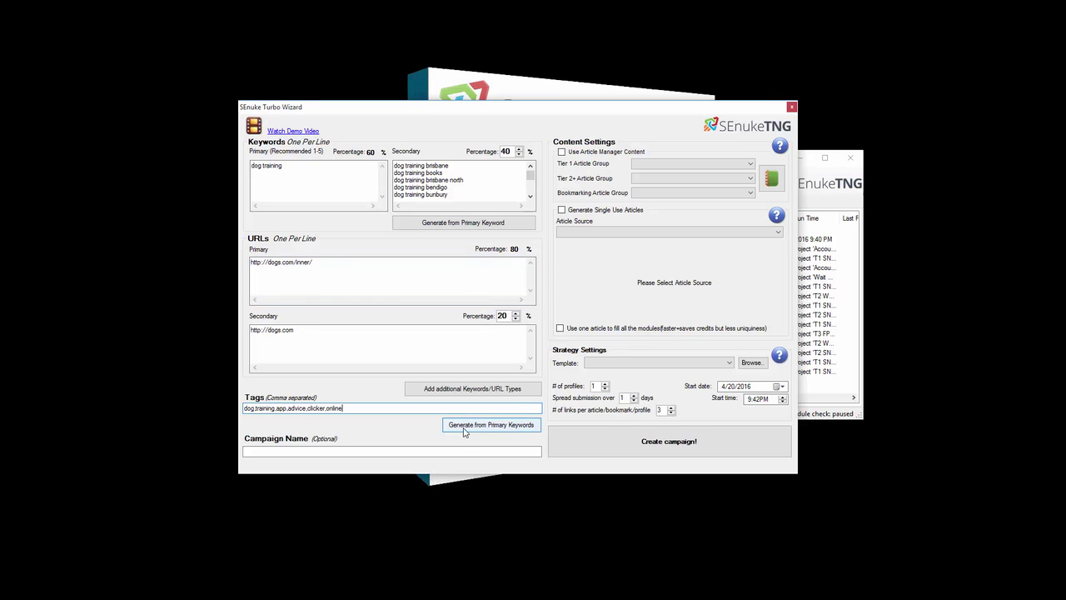
{"action": "left_click", "coordinate": [341, 450]}
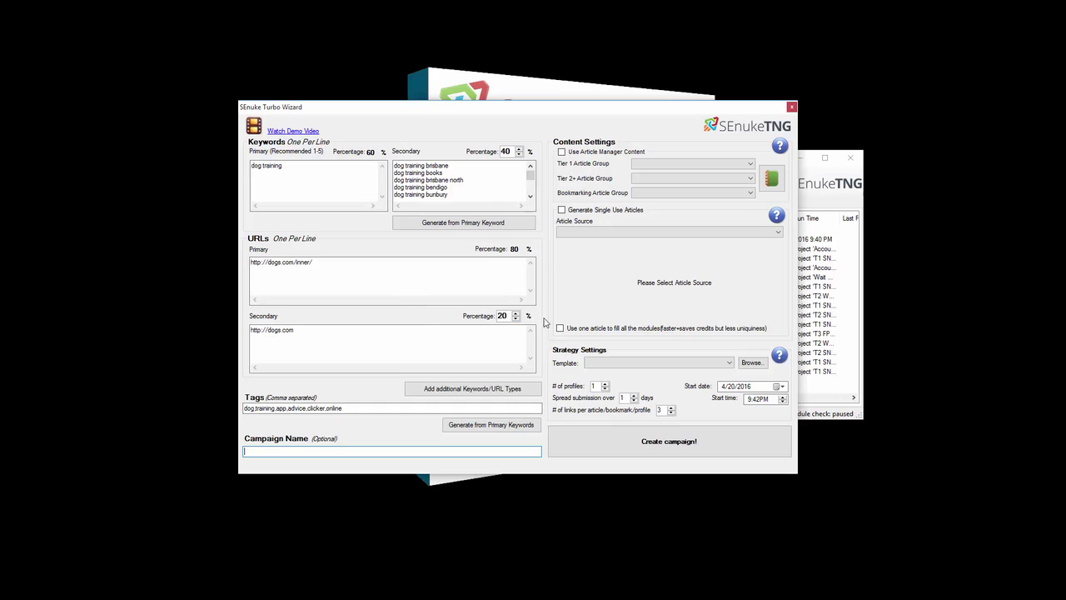
Try the Generate Single Use Articles option and look through its article sources.
{"action": "left_click", "coordinate": [561, 211]}
{"action": "left_click", "coordinate": [648, 231]}
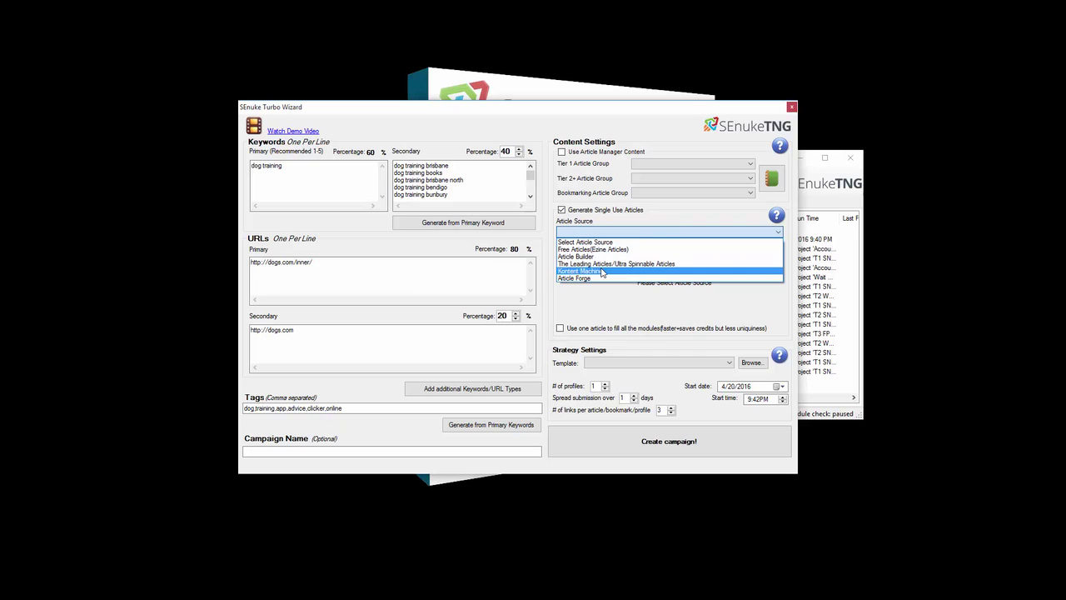
{"action": "left_click", "coordinate": [592, 211]}
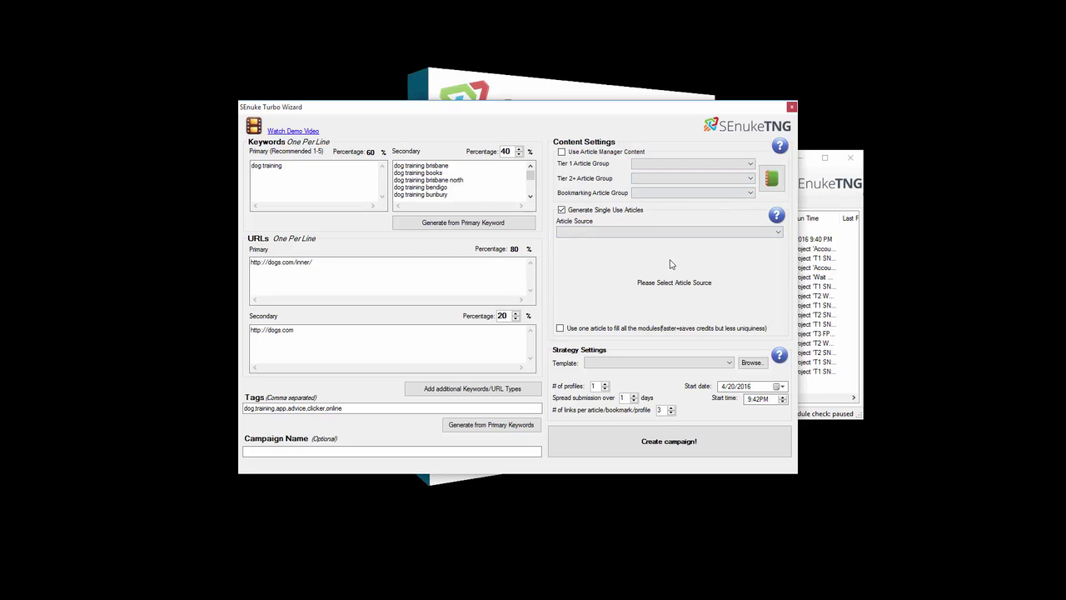
{"action": "left_click", "coordinate": [563, 211]}
Use Article Manager content, with Tier 1 Content as the Tier 1 article group and Tier 2 Content for Tier 2+.
{"action": "left_click", "coordinate": [748, 164]}
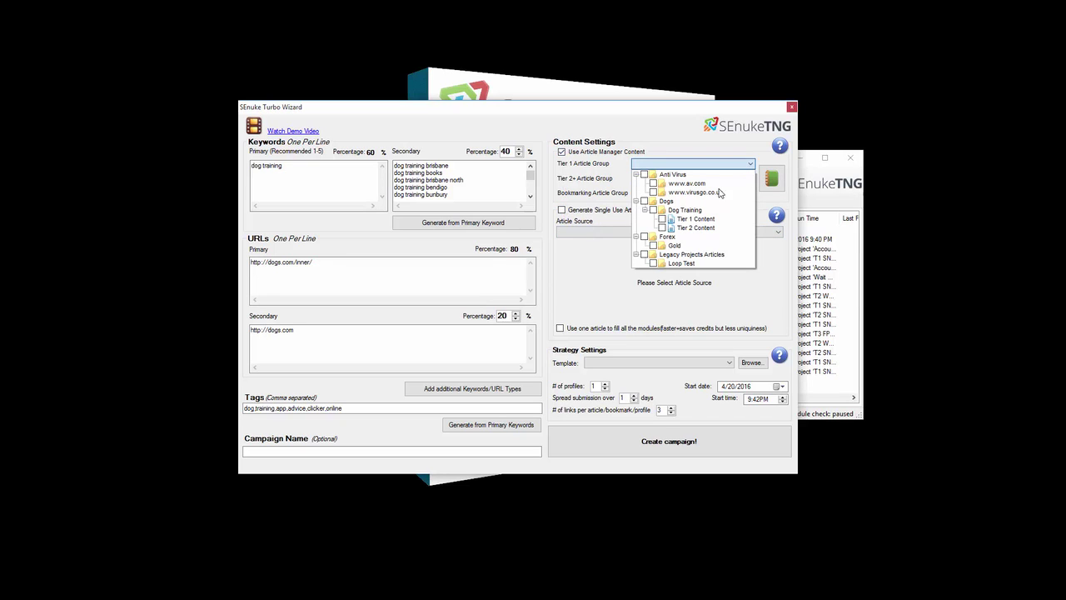
{"action": "left_click", "coordinate": [662, 219]}
{"action": "left_click", "coordinate": [692, 178]}
{"action": "left_click", "coordinate": [692, 178]}
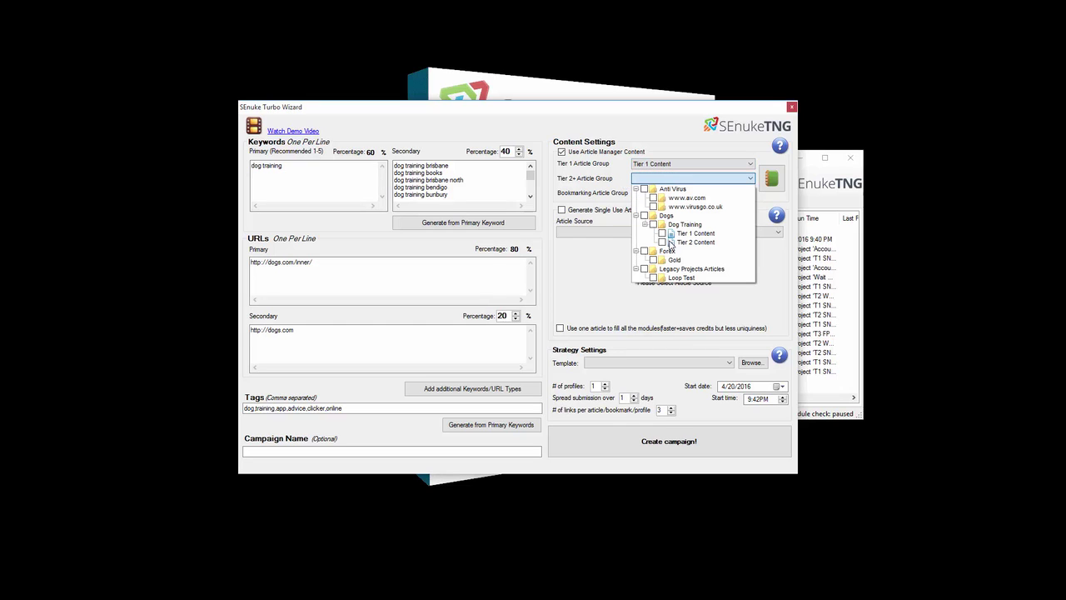
{"action": "left_click", "coordinate": [663, 243]}
{"action": "left_click", "coordinate": [620, 212]}
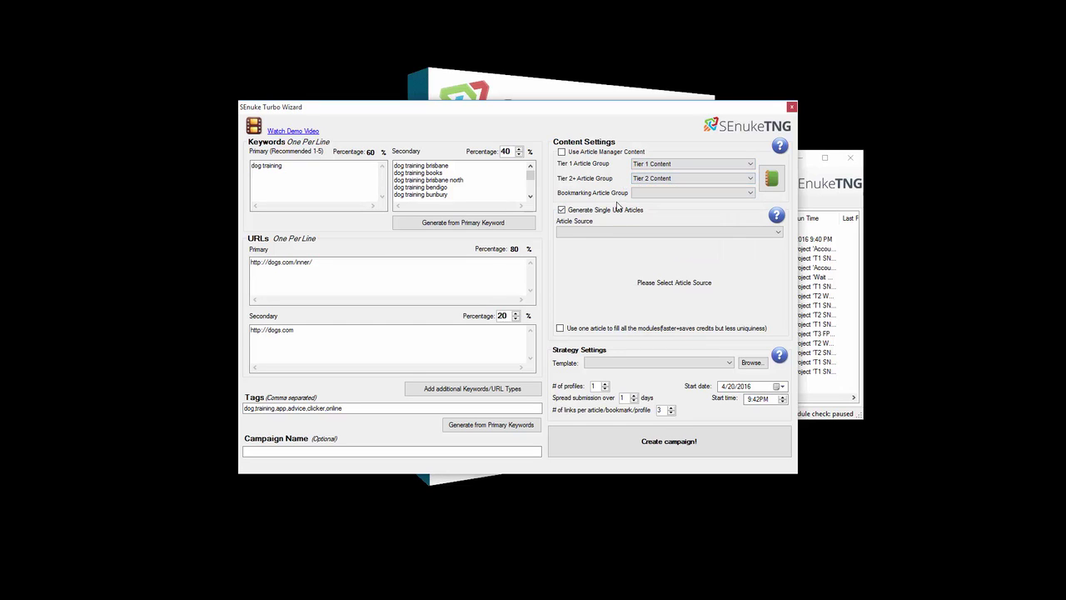
{"action": "left_click", "coordinate": [562, 151]}
In the strategy settings, use the TNG - Social Skills WP template over 11 days with 1 link per article, bookmark or profile.
{"action": "left_click", "coordinate": [700, 363]}
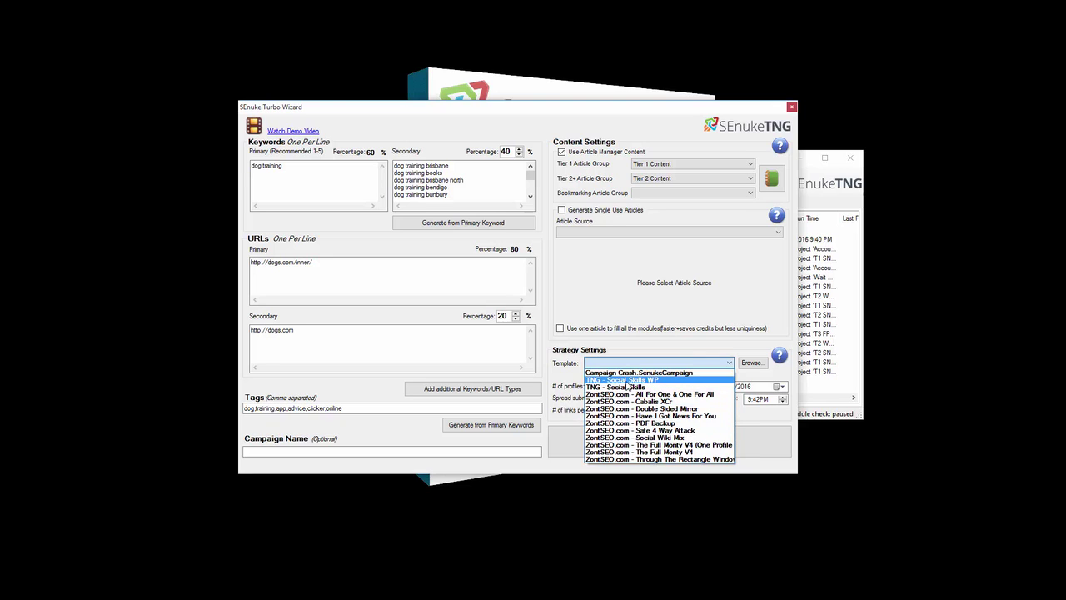
{"action": "left_click", "coordinate": [628, 381]}
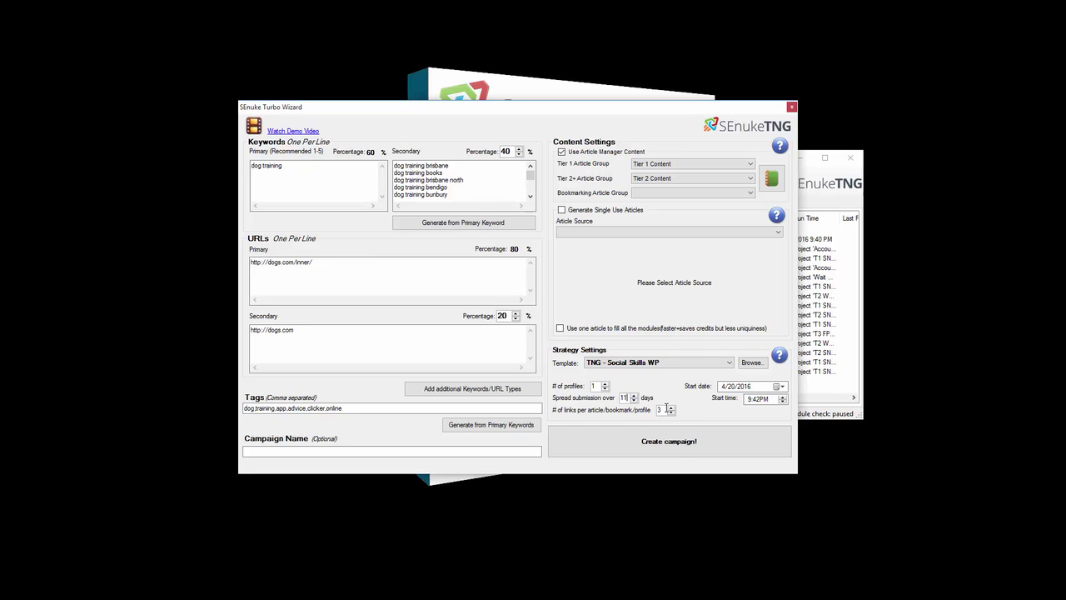
{"action": "left_click", "coordinate": [671, 413]}
Set the turbo campaign's start date to 4/20/2017.
{"action": "left_click", "coordinate": [747, 400]}
{"action": "left_click", "coordinate": [745, 386]}
{"action": "key", "text": "Up"}
Create the turbo campaign, dismiss the export notification and close the Turbo Wizard.
{"action": "left_click", "coordinate": [623, 440]}
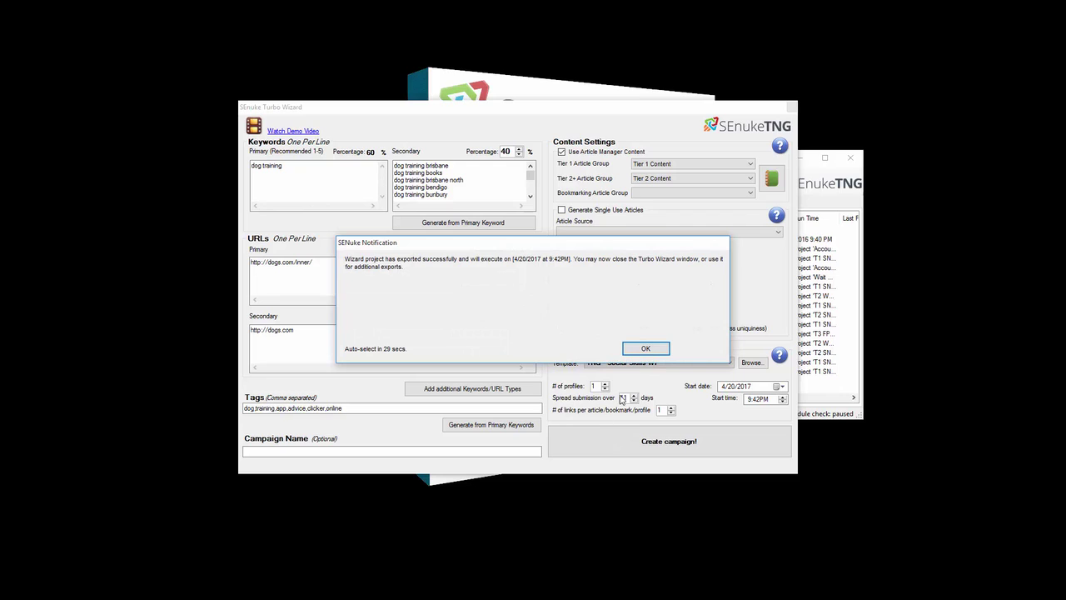
{"action": "left_click", "coordinate": [647, 350]}
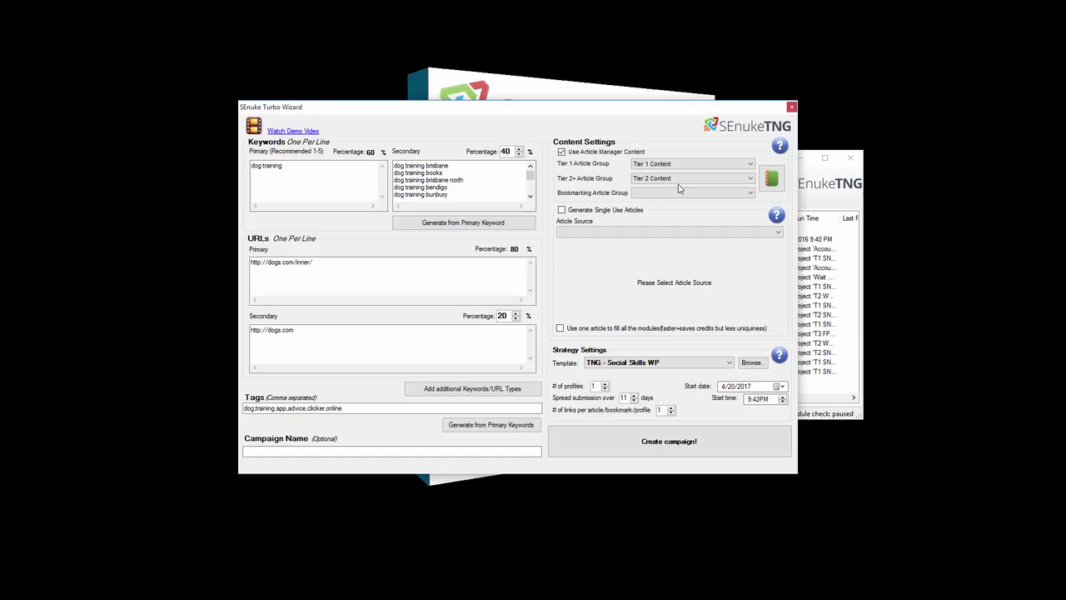
{"action": "left_click", "coordinate": [791, 106]}
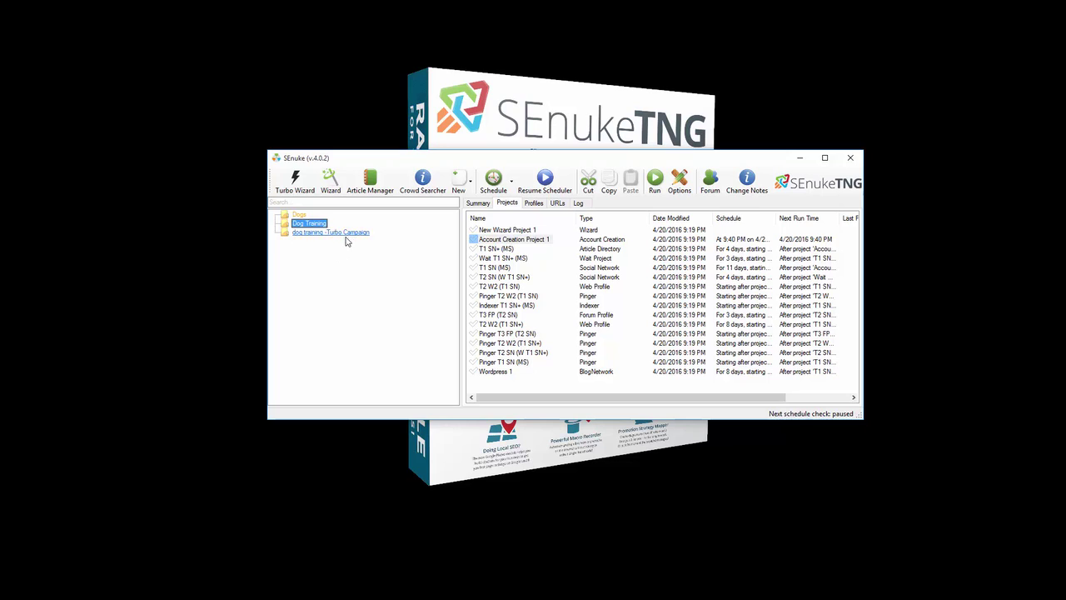
Compare the project lists and schedules of the dog training turbo campaign and the Dog Training campaign.
{"action": "left_click", "coordinate": [327, 235]}
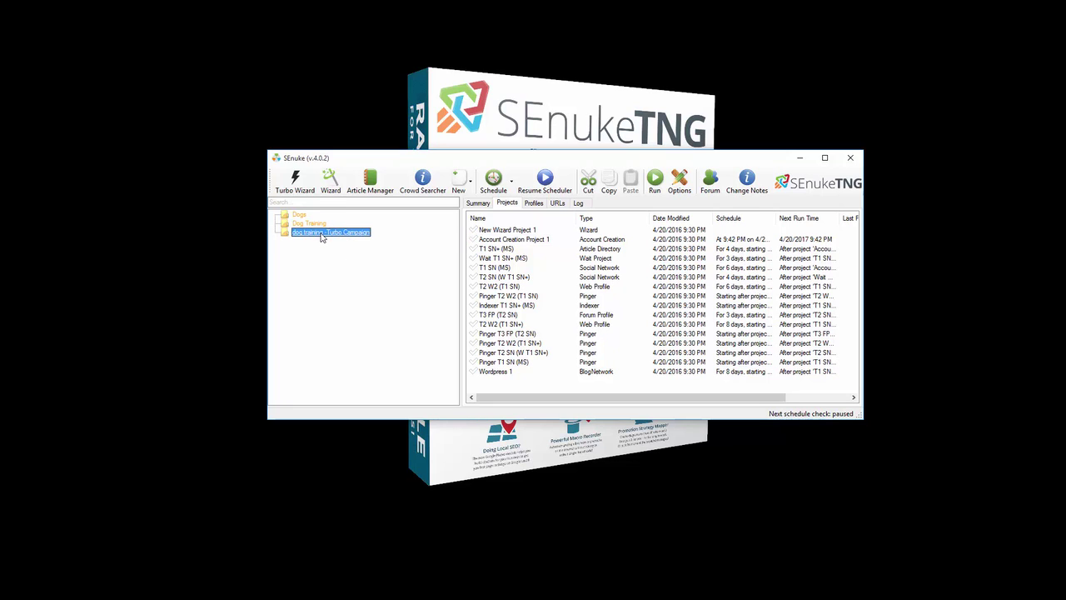
{"action": "left_click", "coordinate": [312, 224]}
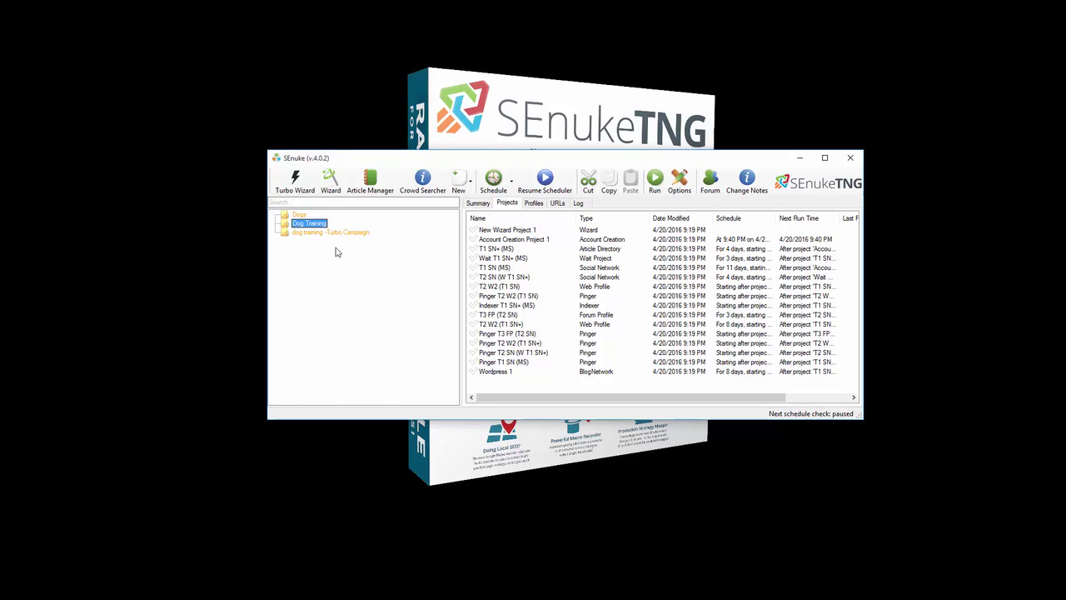
Set the dog training turbo campaign to loop 6 more times, creating new accounts each time with the High Authority Account Method.
{"action": "left_click", "coordinate": [323, 233]}
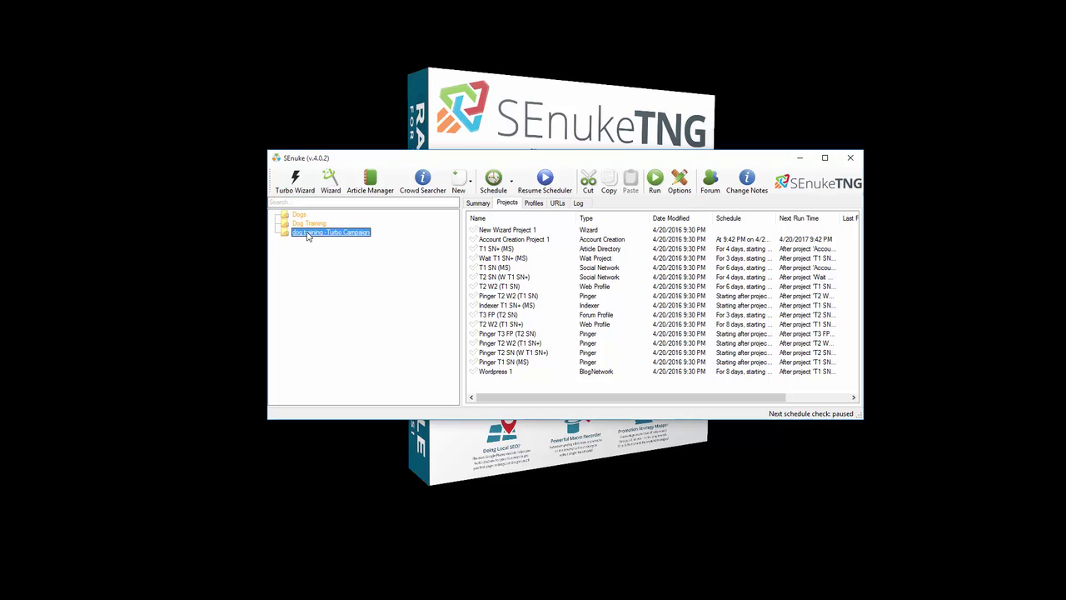
{"action": "right_click", "coordinate": [306, 232]}
{"action": "left_click", "coordinate": [342, 323]}
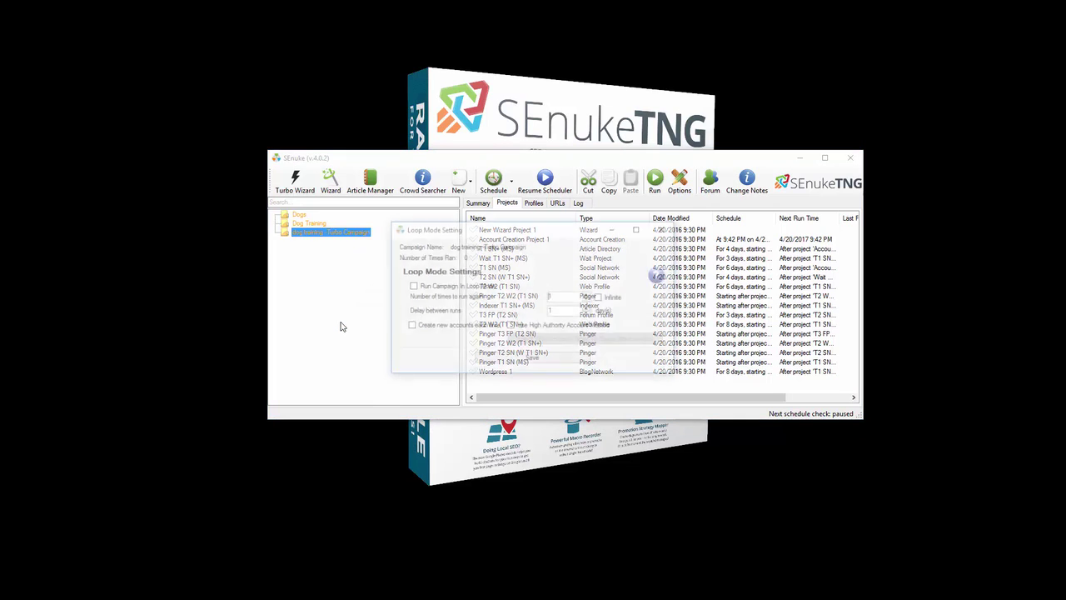
{"action": "left_click", "coordinate": [454, 288]}
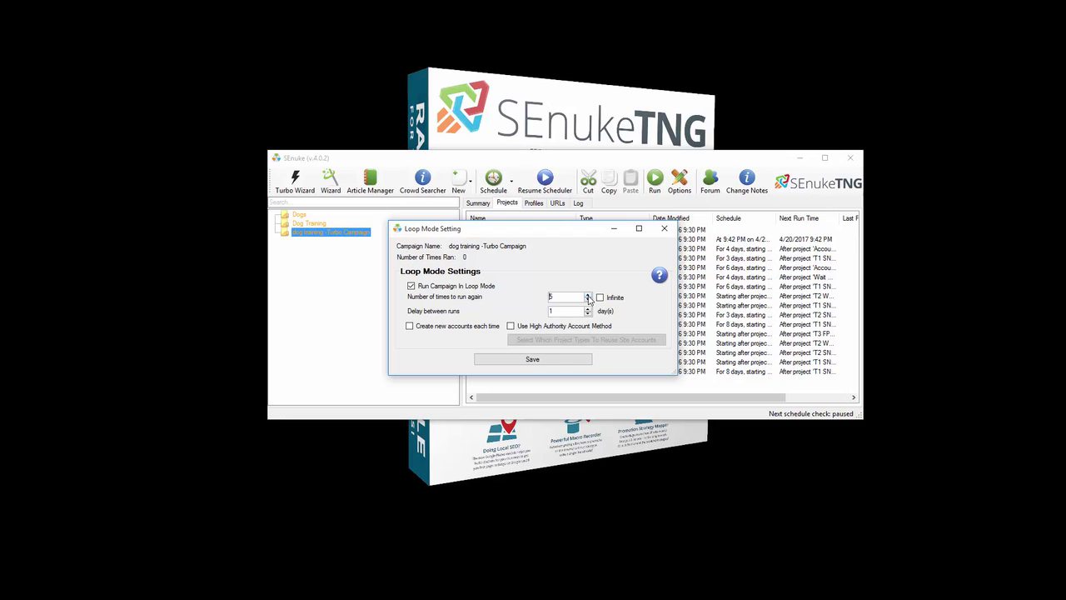
{"action": "left_click", "coordinate": [600, 298]}
{"action": "left_click", "coordinate": [600, 298]}
{"action": "left_click", "coordinate": [409, 326]}
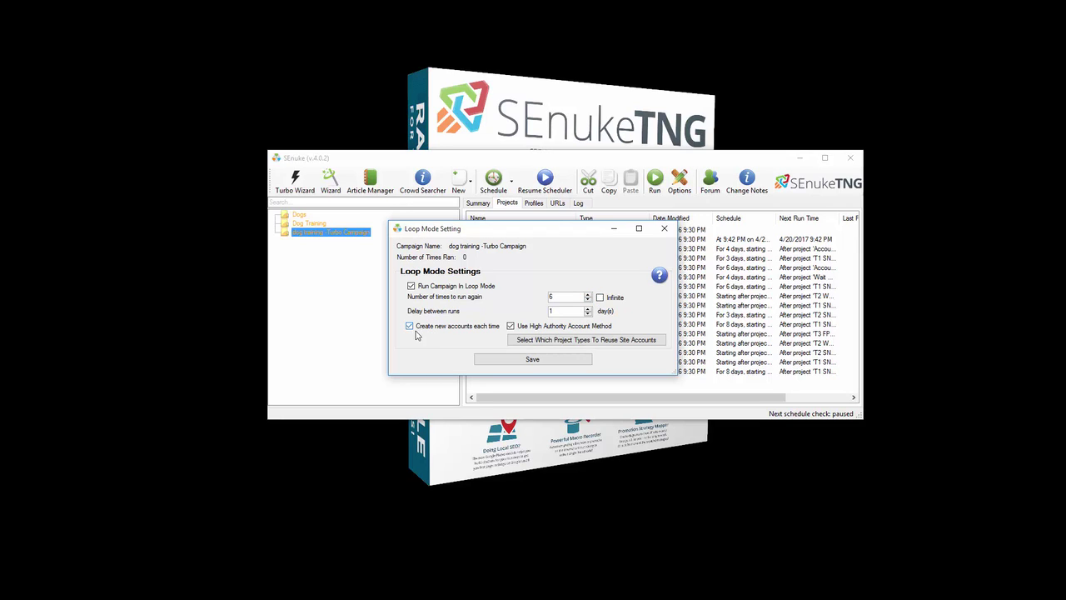
Reuse existing accounts for the Premium Social Network and Social Network project types, and save the loop mode settings.
{"action": "left_click", "coordinate": [525, 339]}
{"action": "left_click", "coordinate": [174, 127]}
{"action": "left_click", "coordinate": [140, 140]}
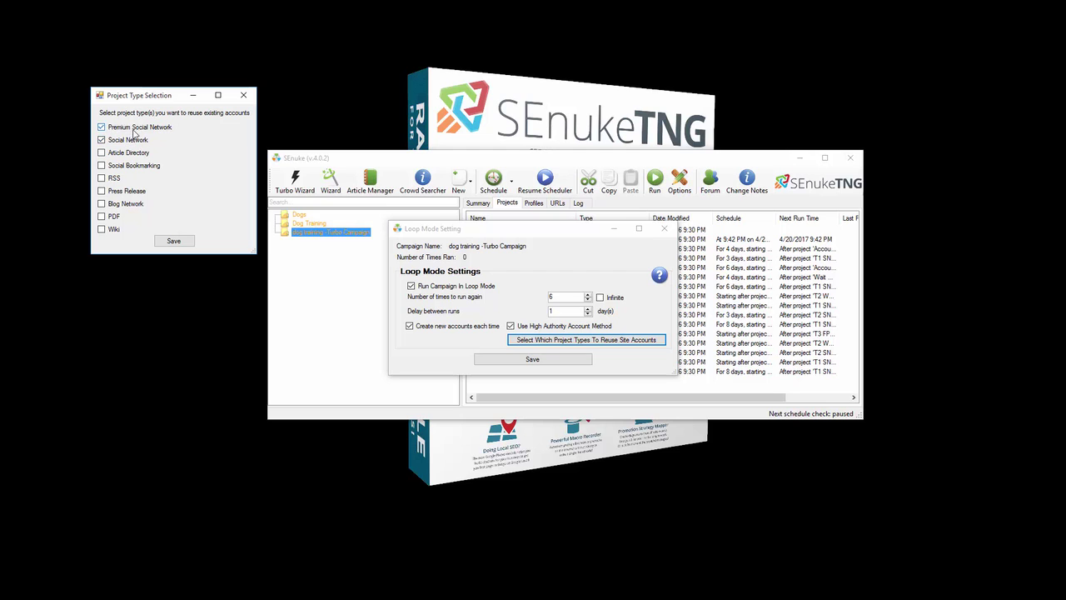
{"action": "left_click", "coordinate": [175, 241]}
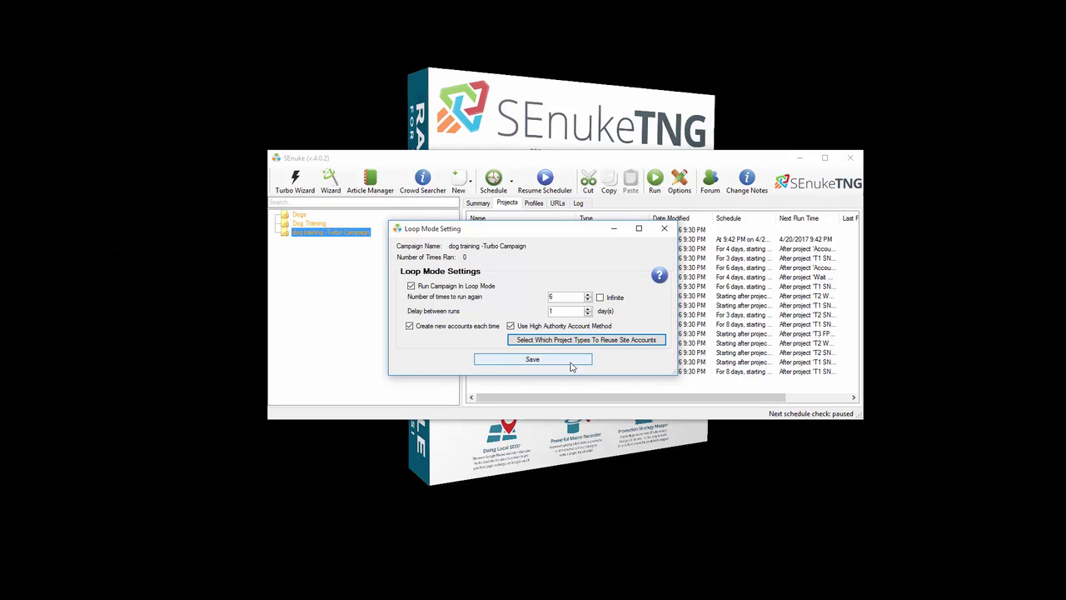
{"action": "left_click", "coordinate": [532, 359]}
{"action": "left_click", "coordinate": [534, 350]}
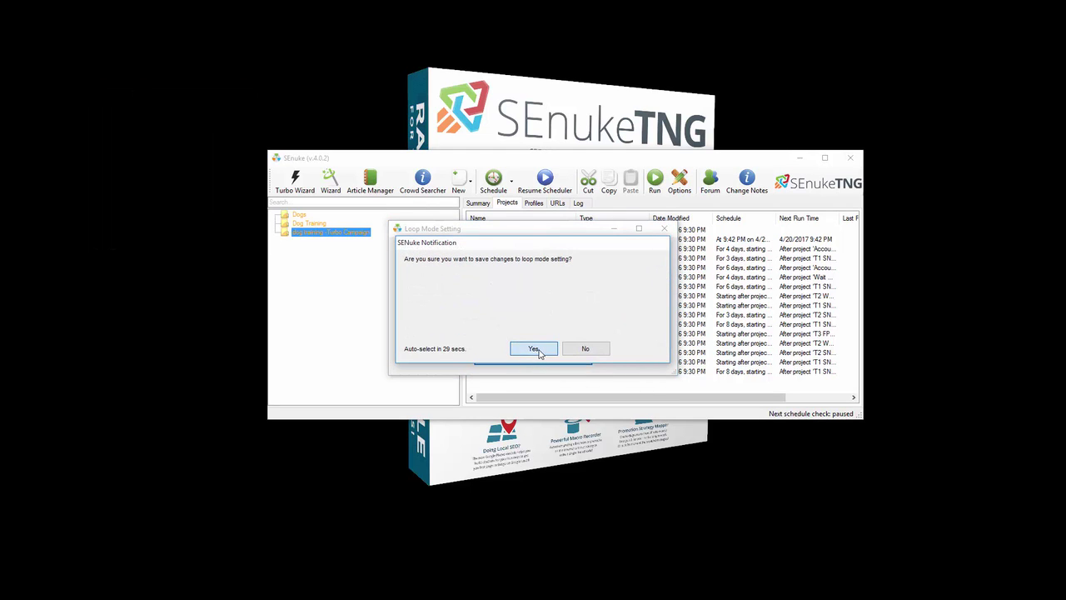